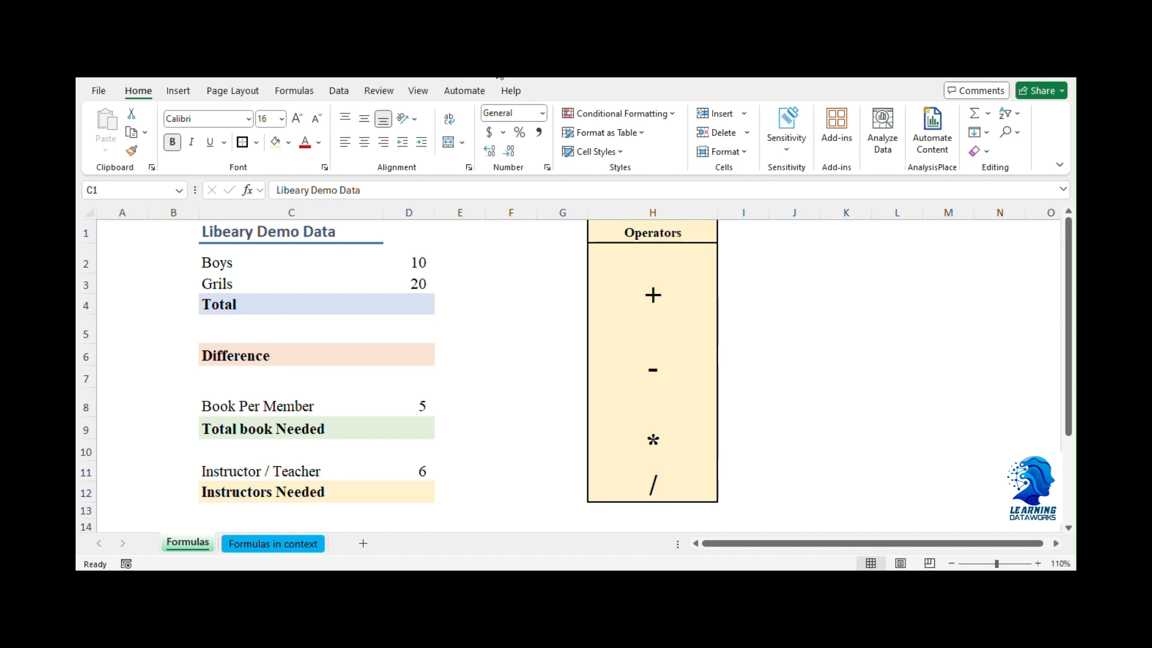
Step: Enter the operator symbols +, - and = one below the other in cells J1, J2 and J3
click(556, 272)
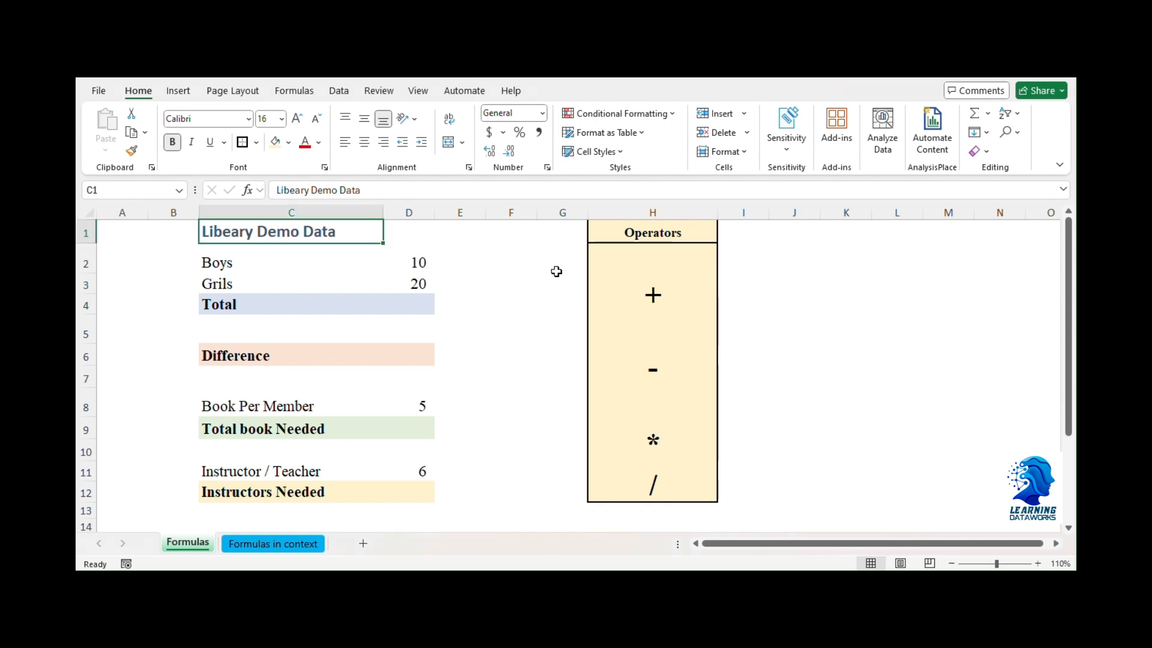
click(817, 268)
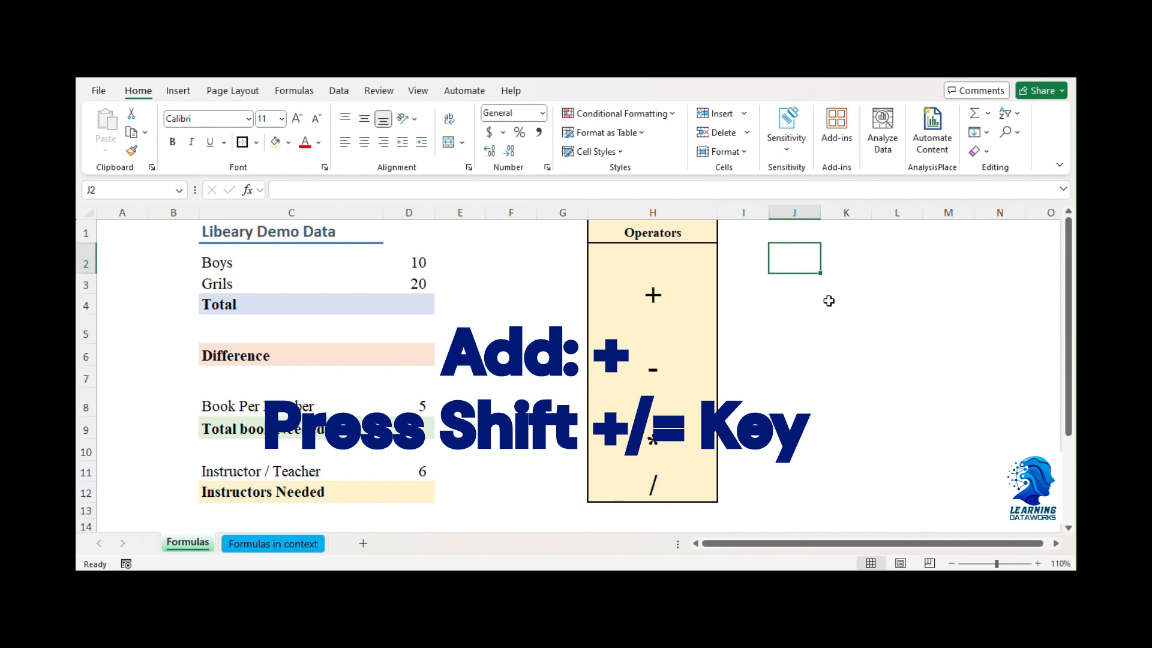
key(shift)
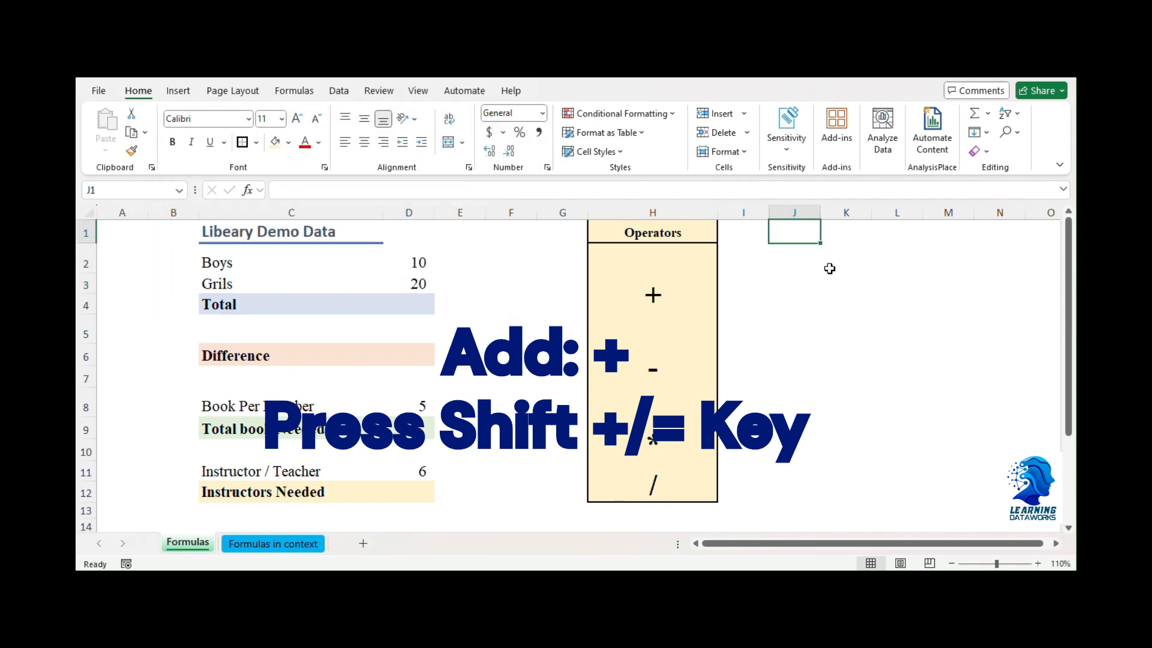
text(+)
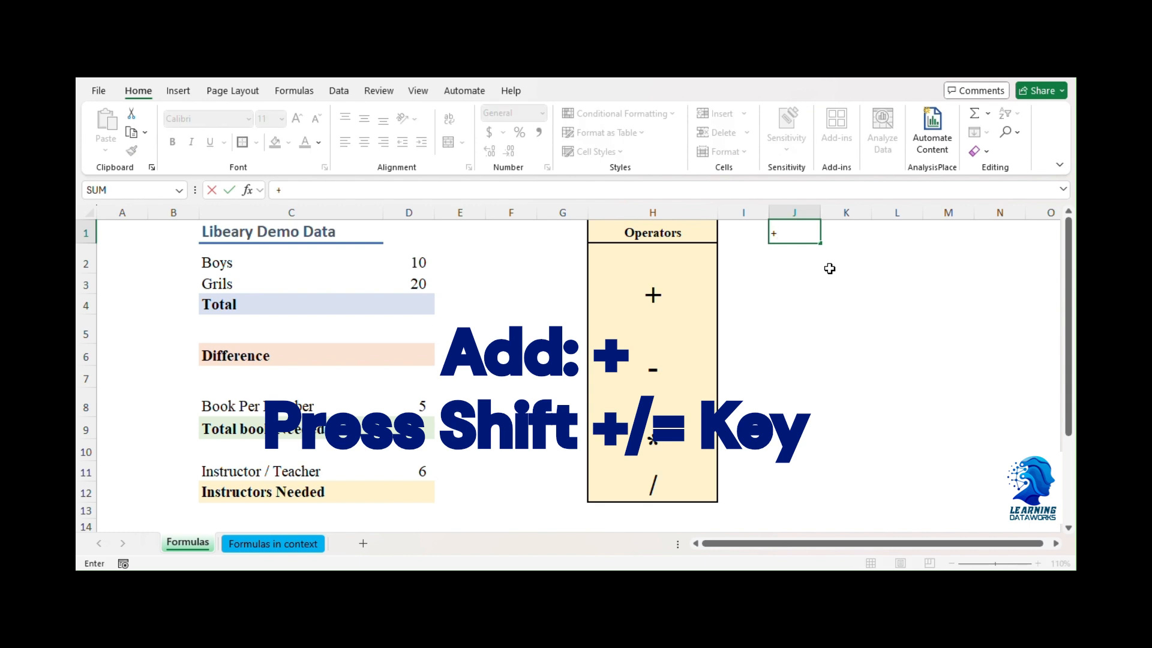
key(Return)
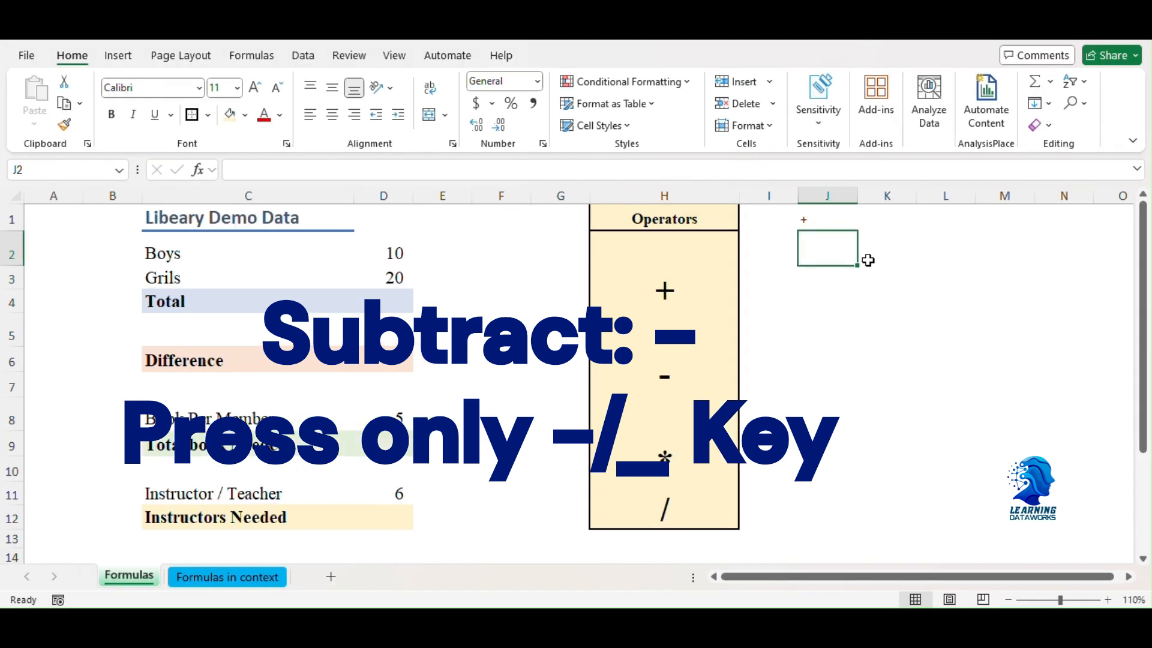
text(-)
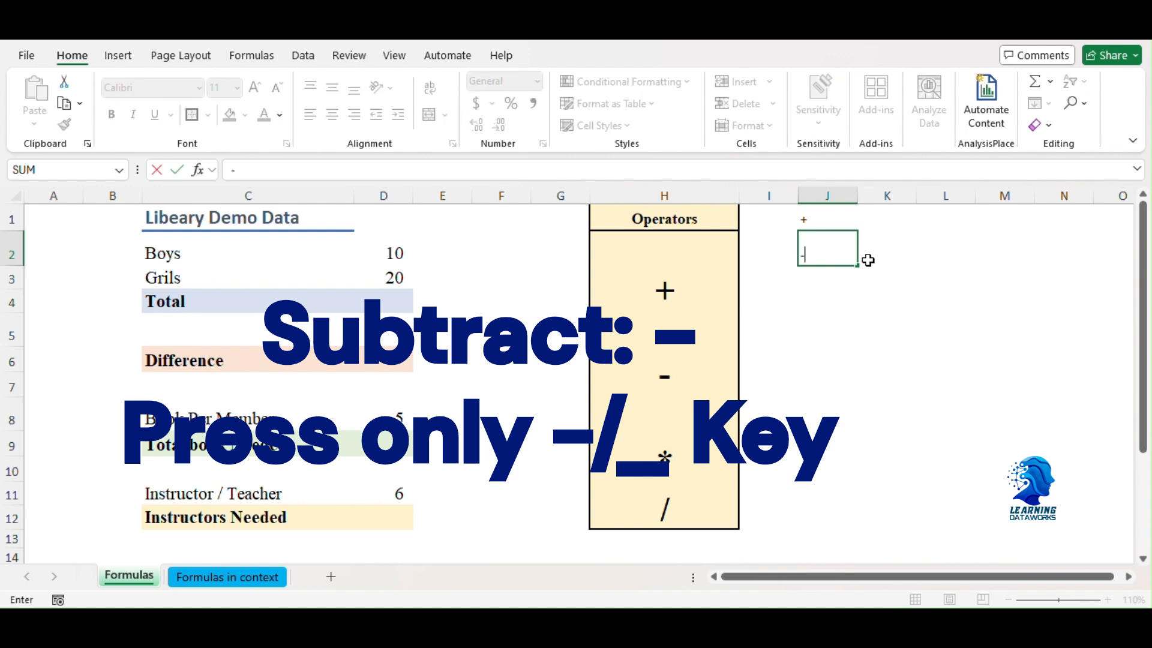
key(Return)
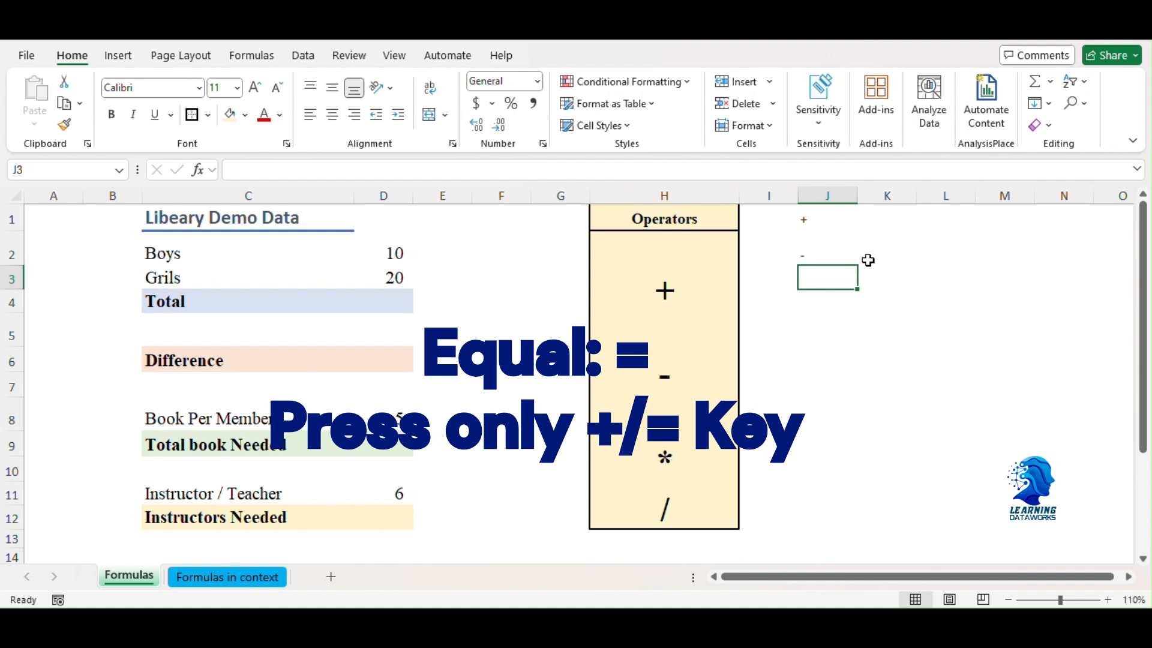
text(=)
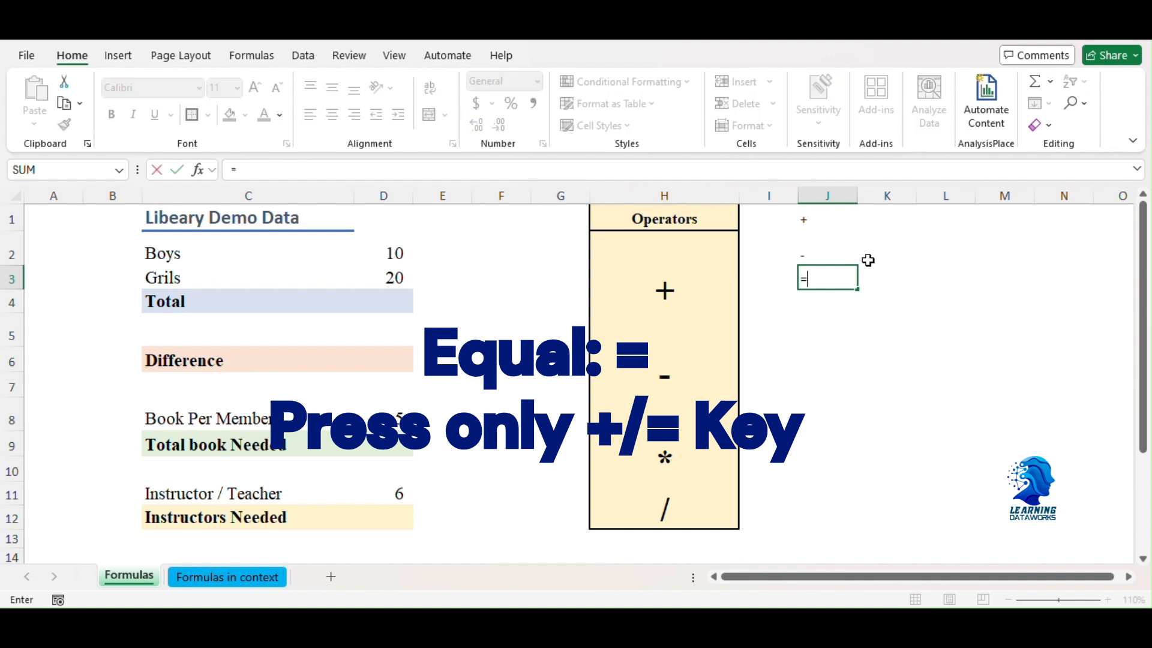
key(Return)
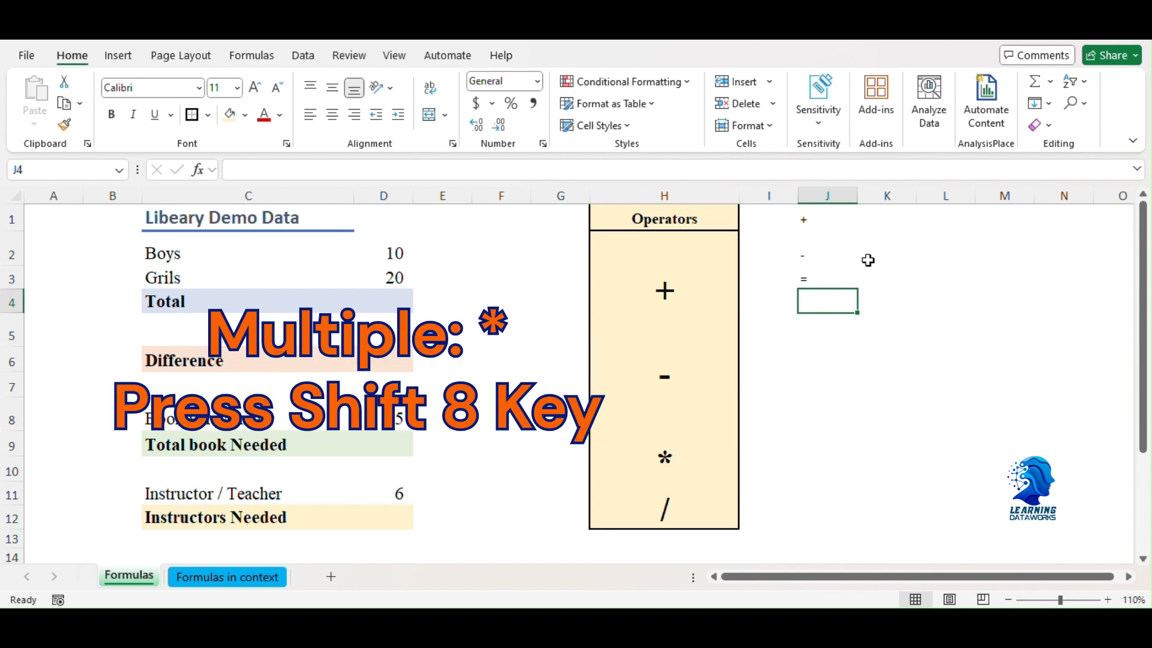
Step: Continue the symbol list in column J by entering *, /, > and < in cells J4 through J7
text(*)
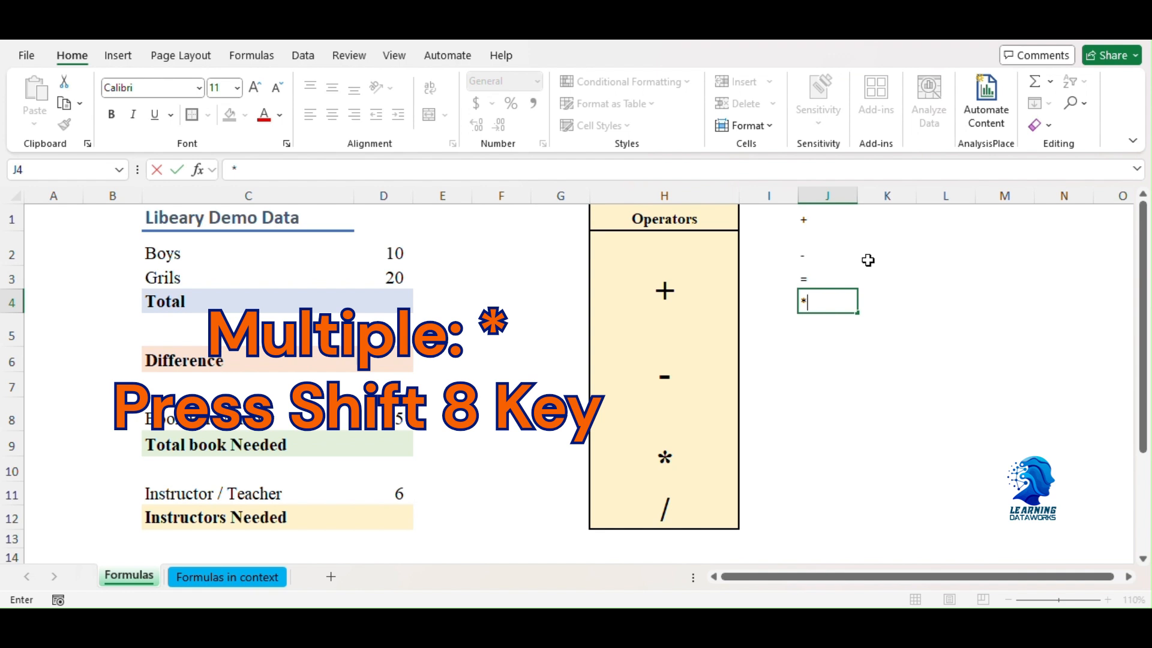
key(Return)
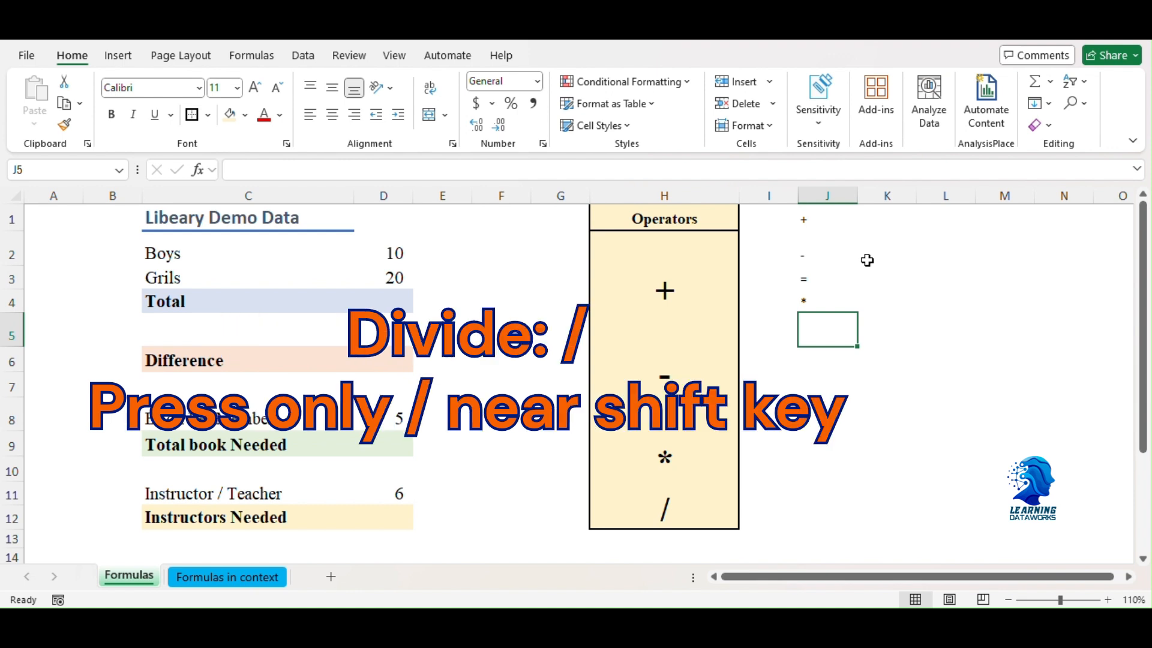
double_click(817, 330)
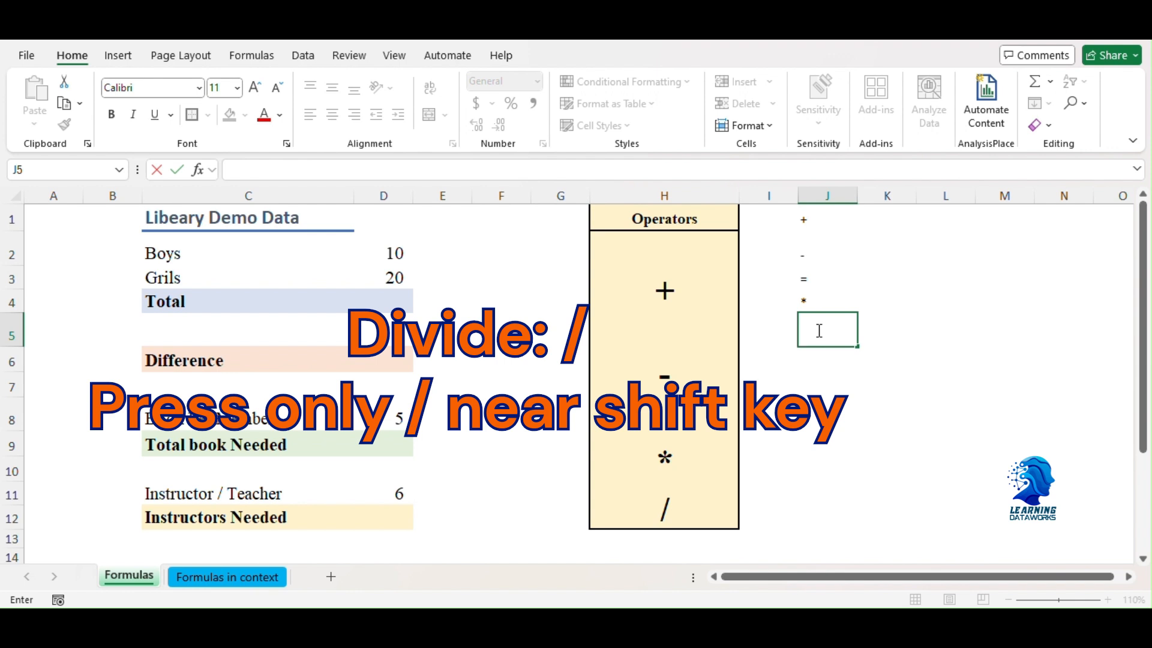
text(/)
key(Return)
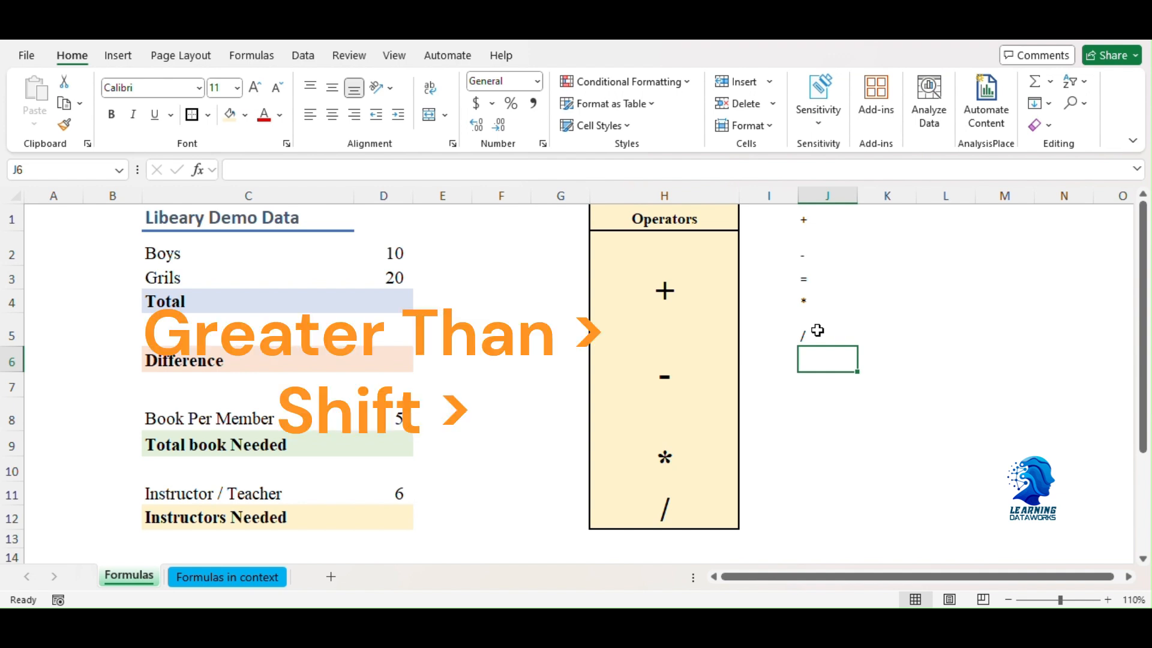
text(>)
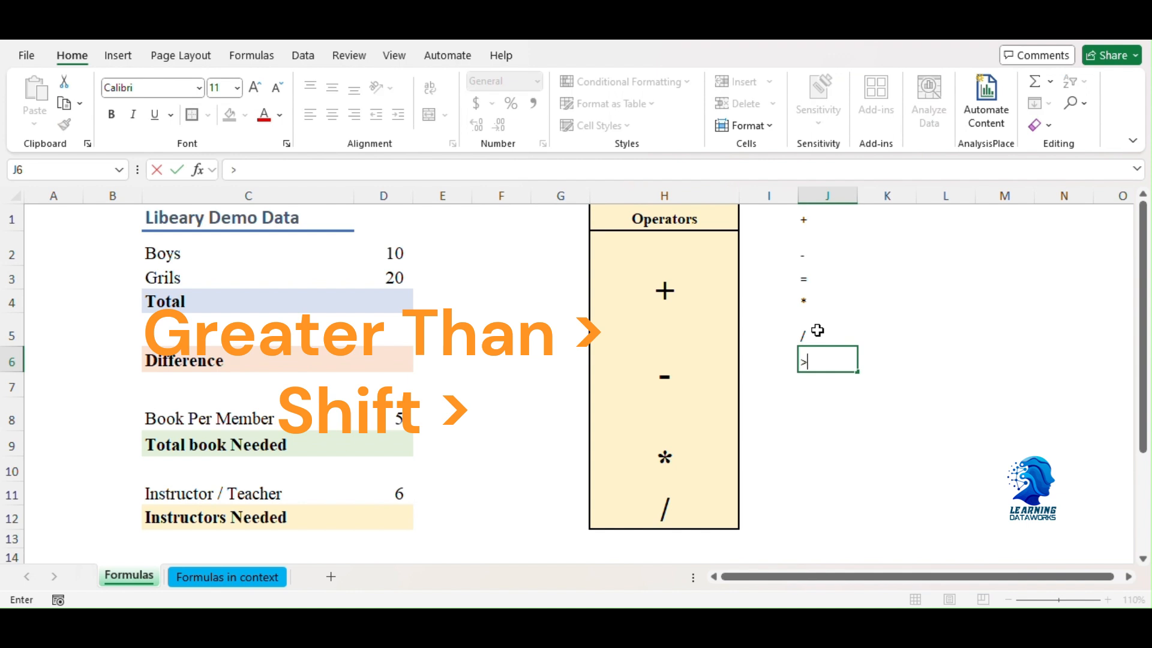
key(Return)
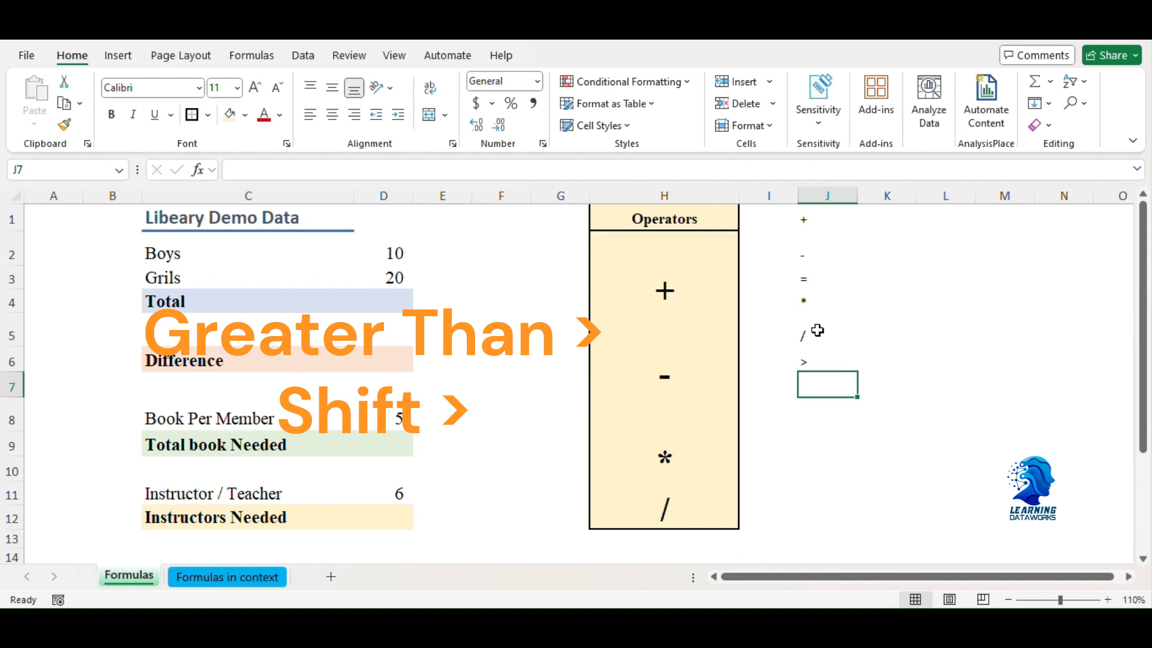
text(<)
key(Return)
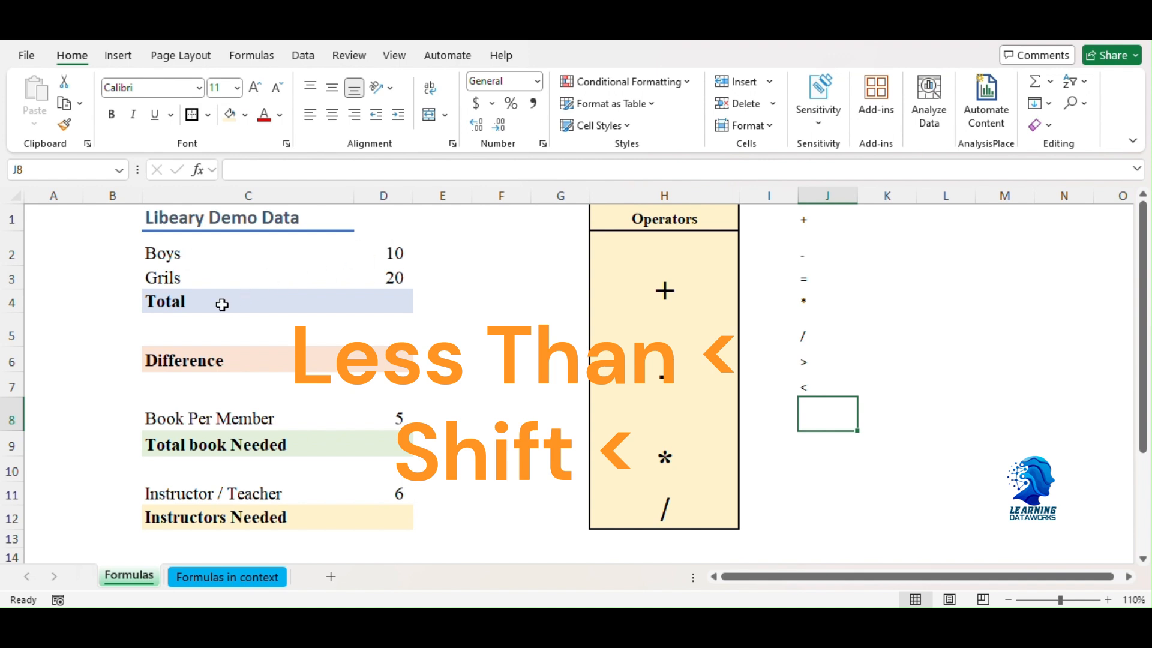
Step: Calculate the Total in D4 by adding the boys and girls counts with the formula =D2+D3
click(367, 298)
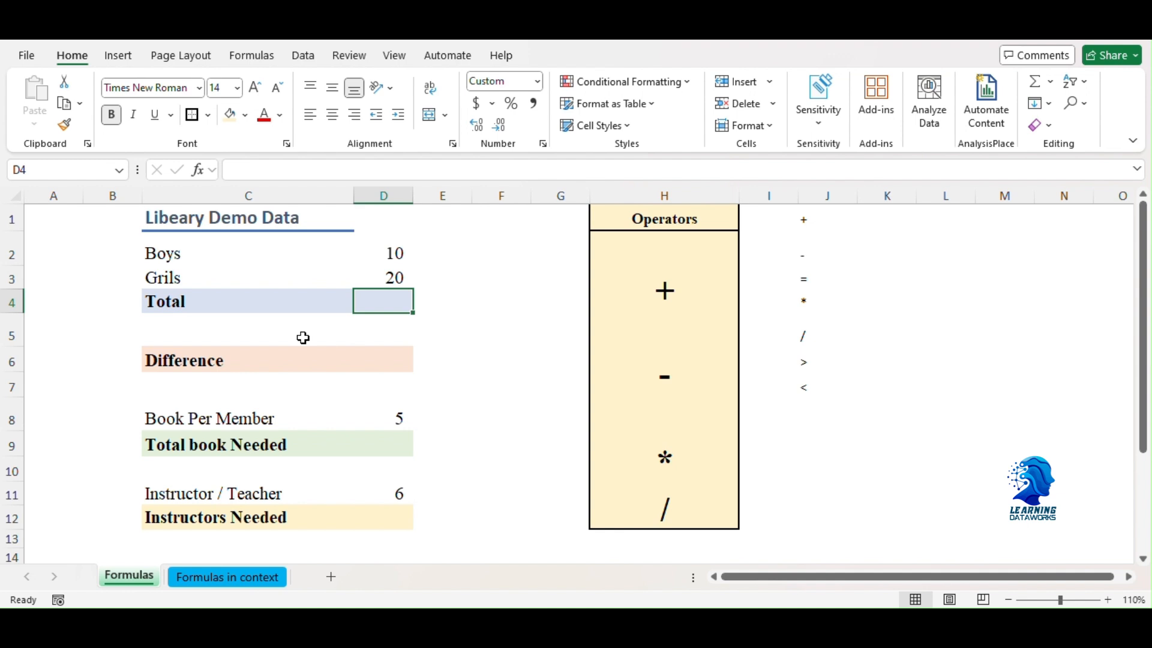
text(=)
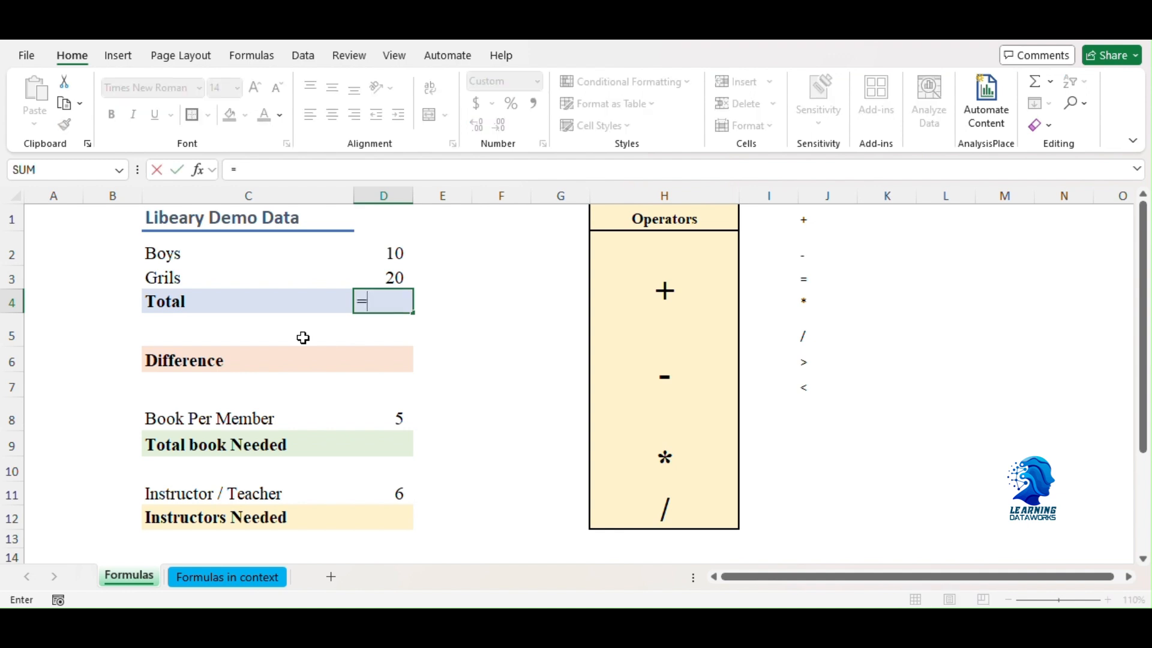
click(394, 250)
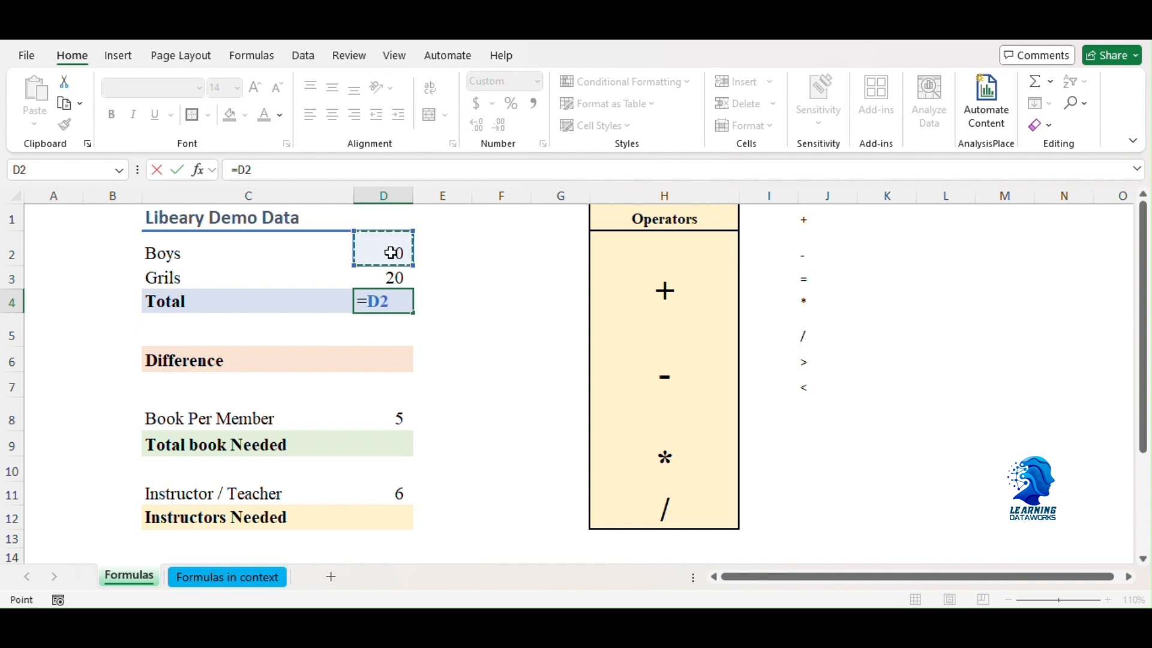
text(+)
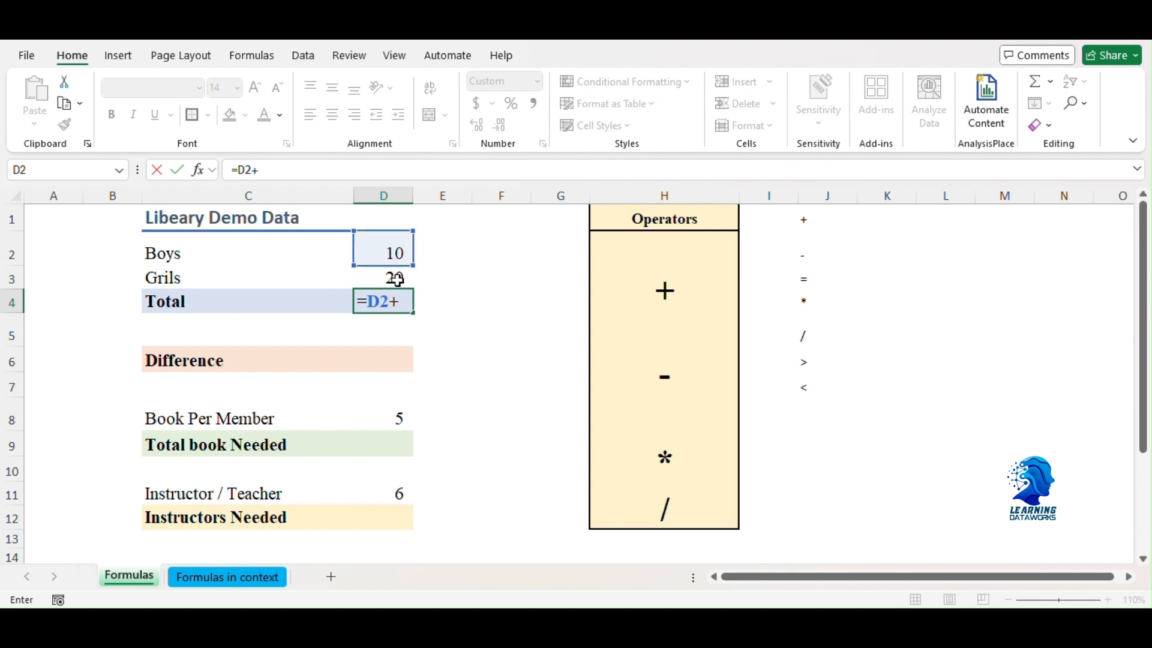
click(397, 280)
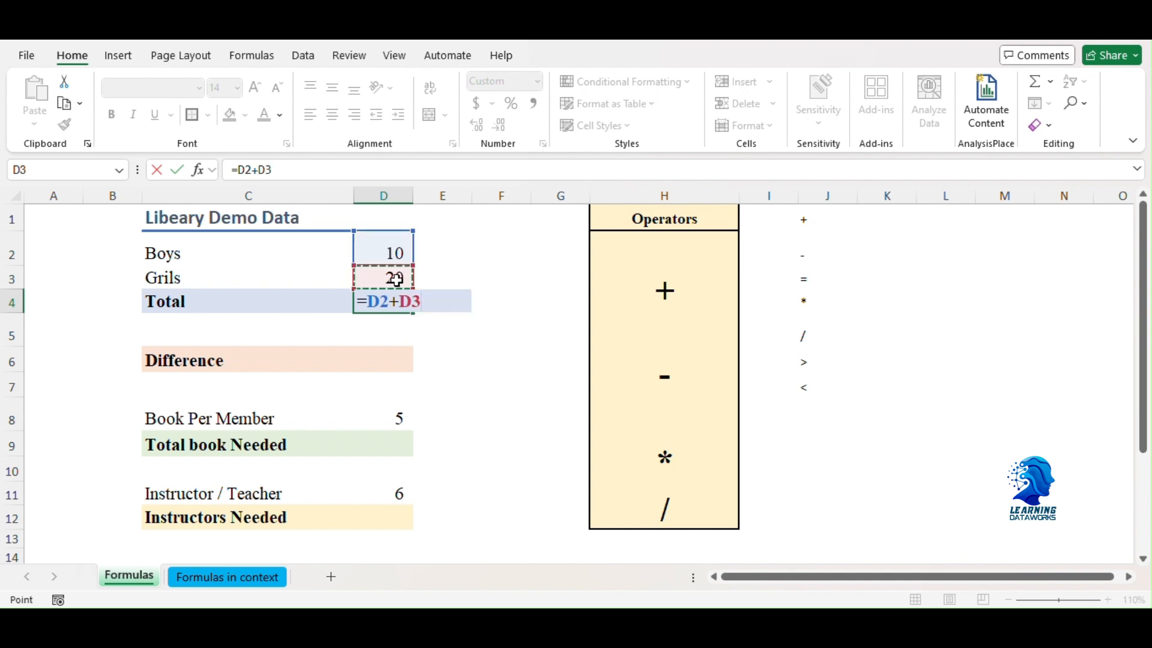
key(Return)
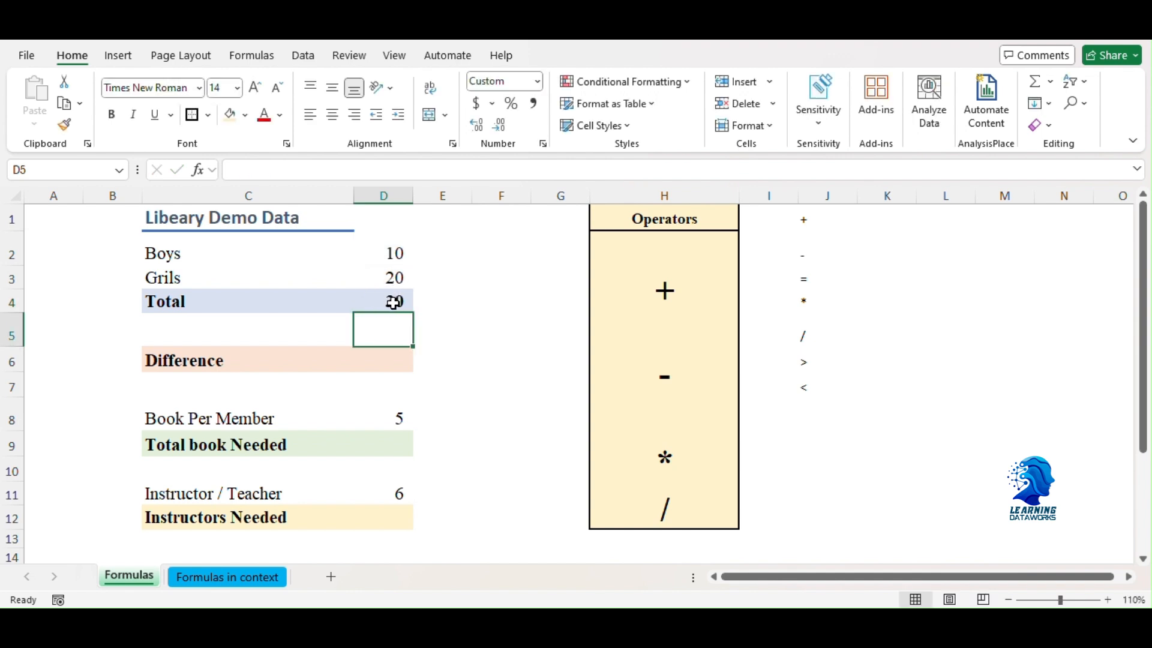
click(394, 301)
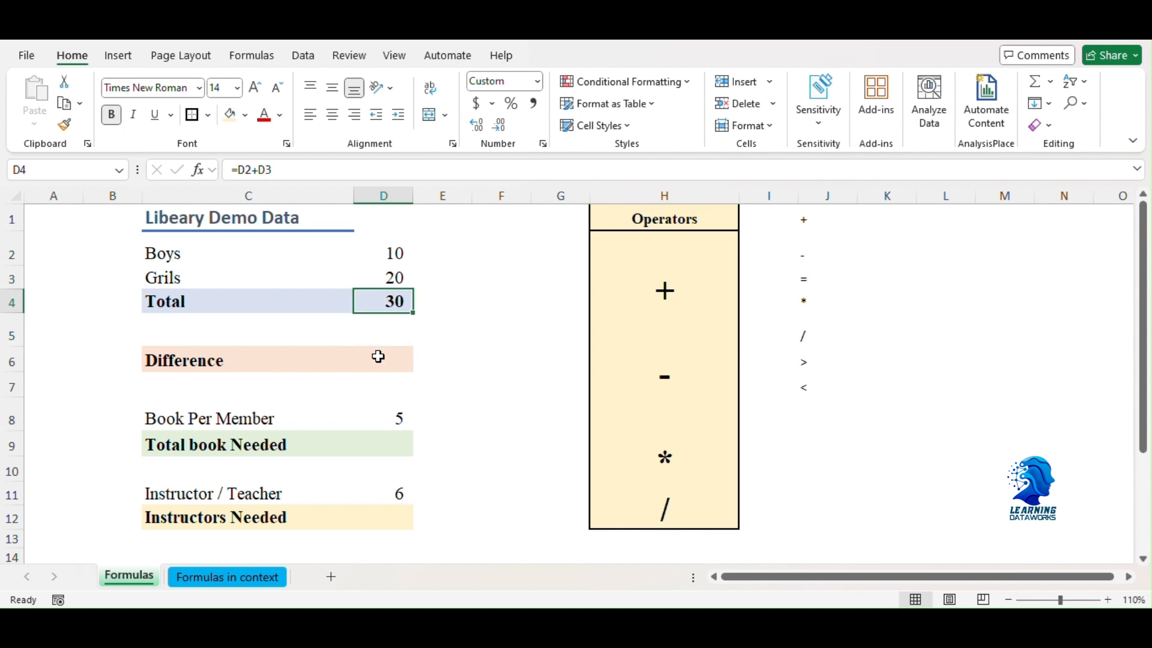
Step: Calculate the Difference in D6 by subtracting the boys count from the girls count with =D3-D2
click(378, 358)
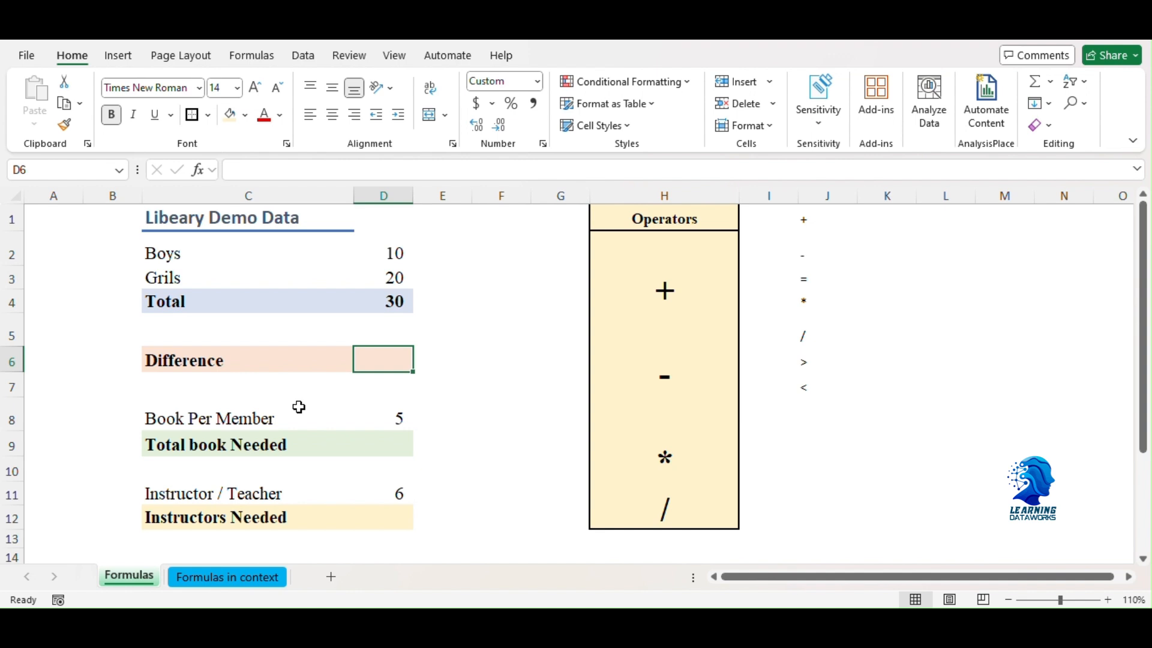
text(=)
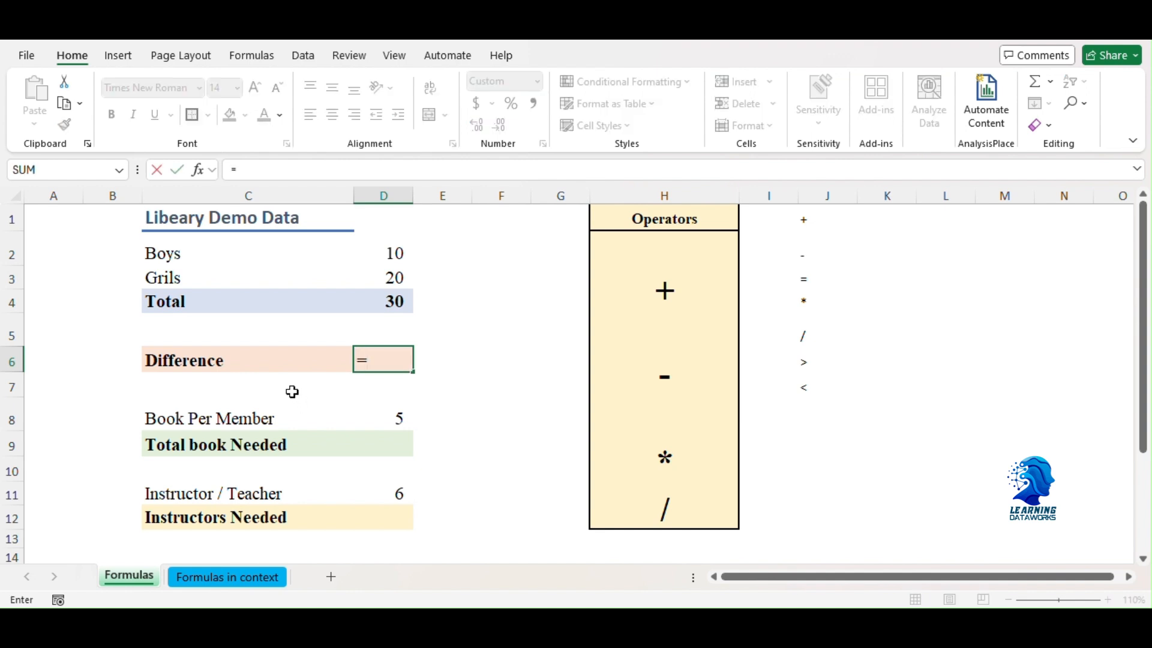
click(381, 277)
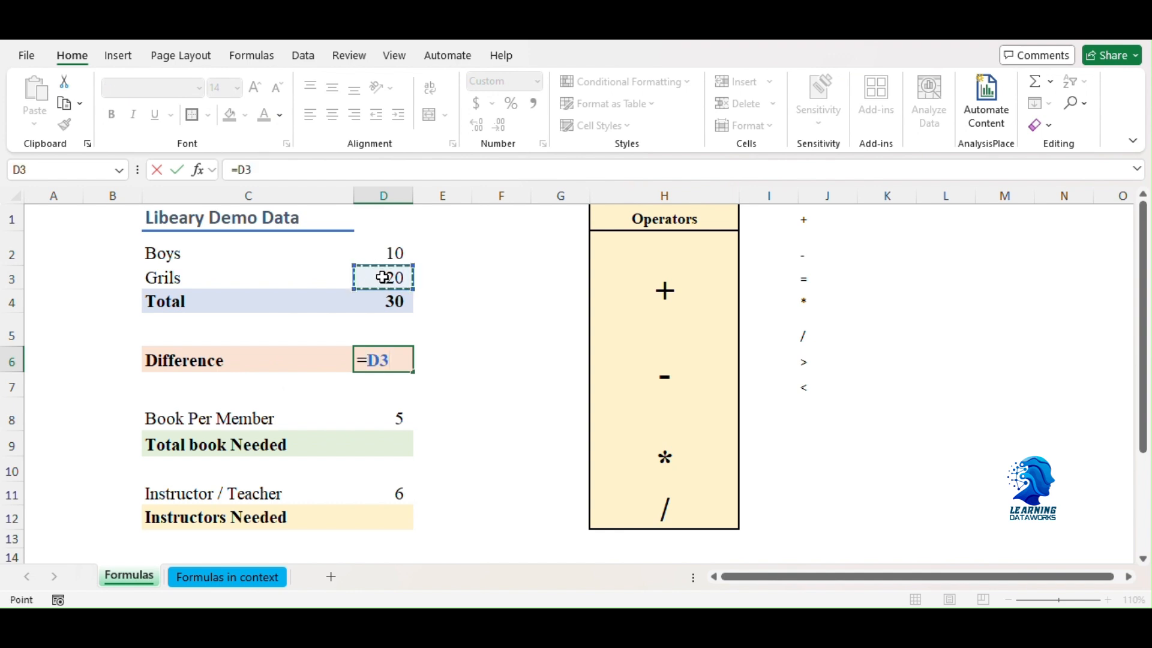
text(-)
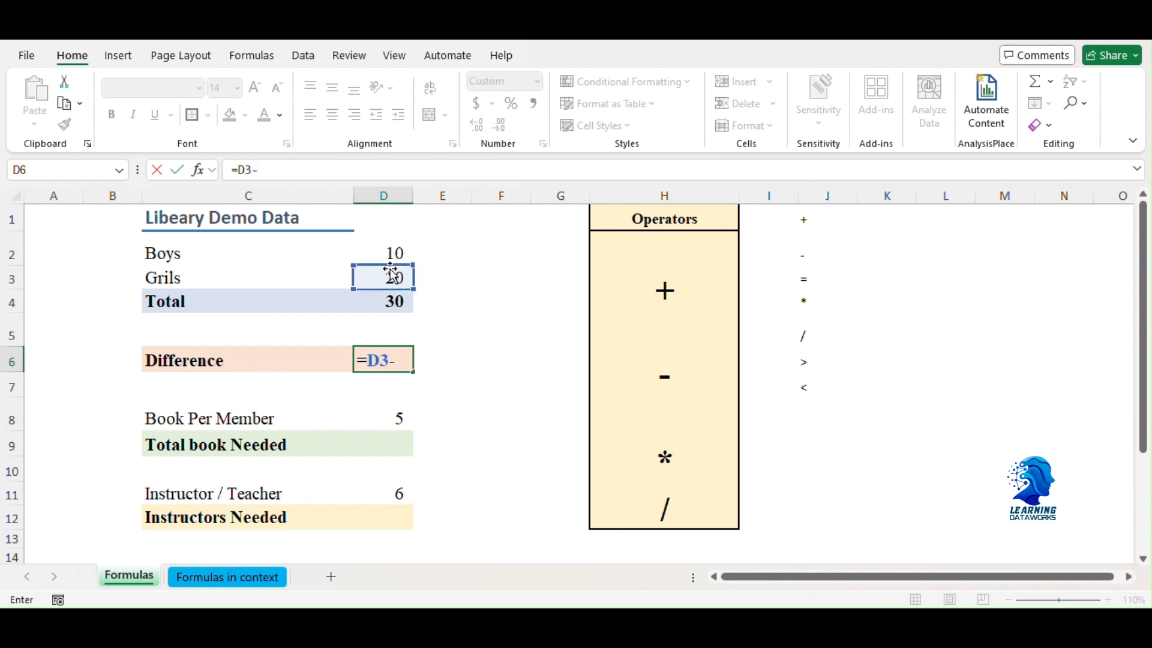
click(396, 251)
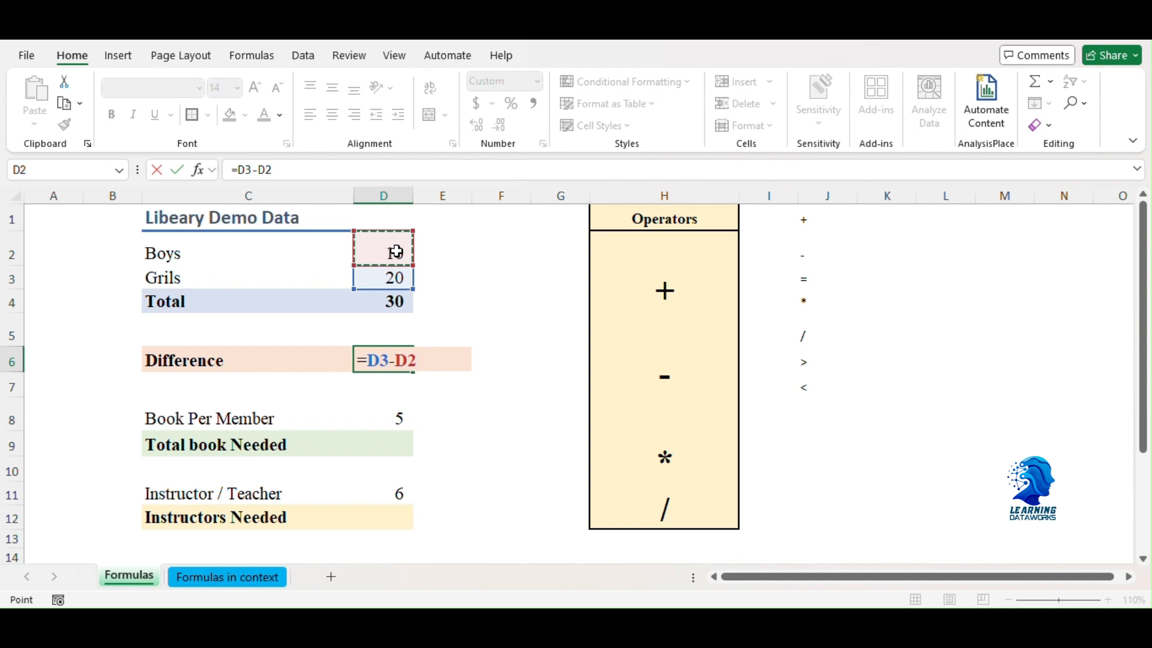
key(Return)
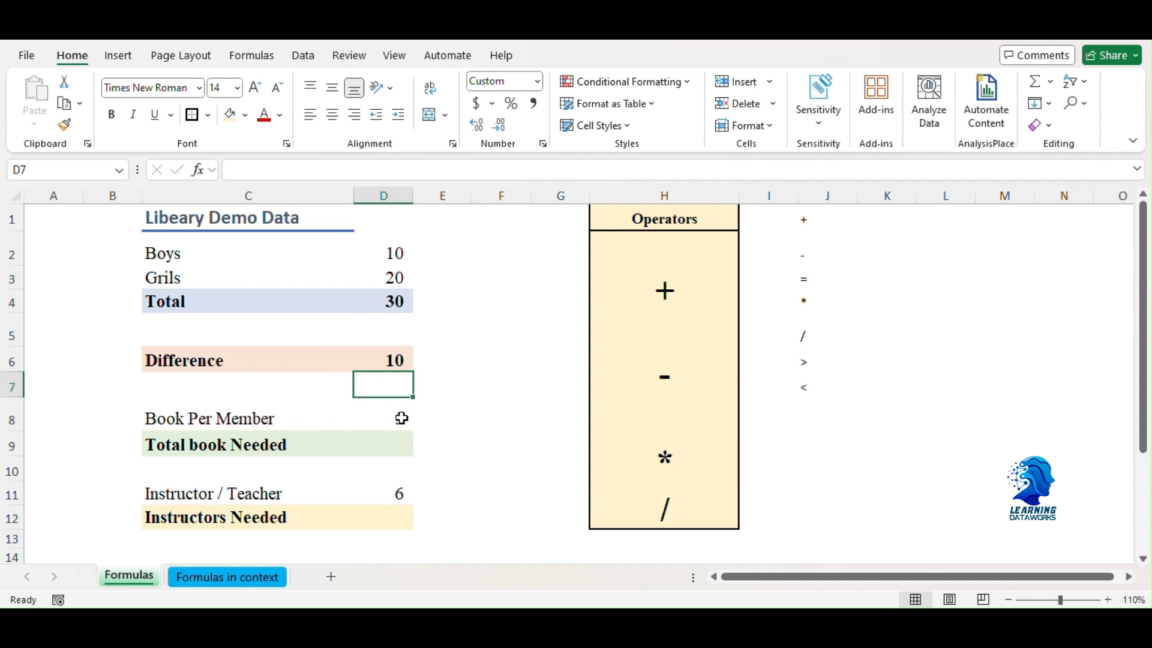
Step: Calculate Total book Needed in D9 by multiplying the total members by the books per member with =D4*D8
click(392, 443)
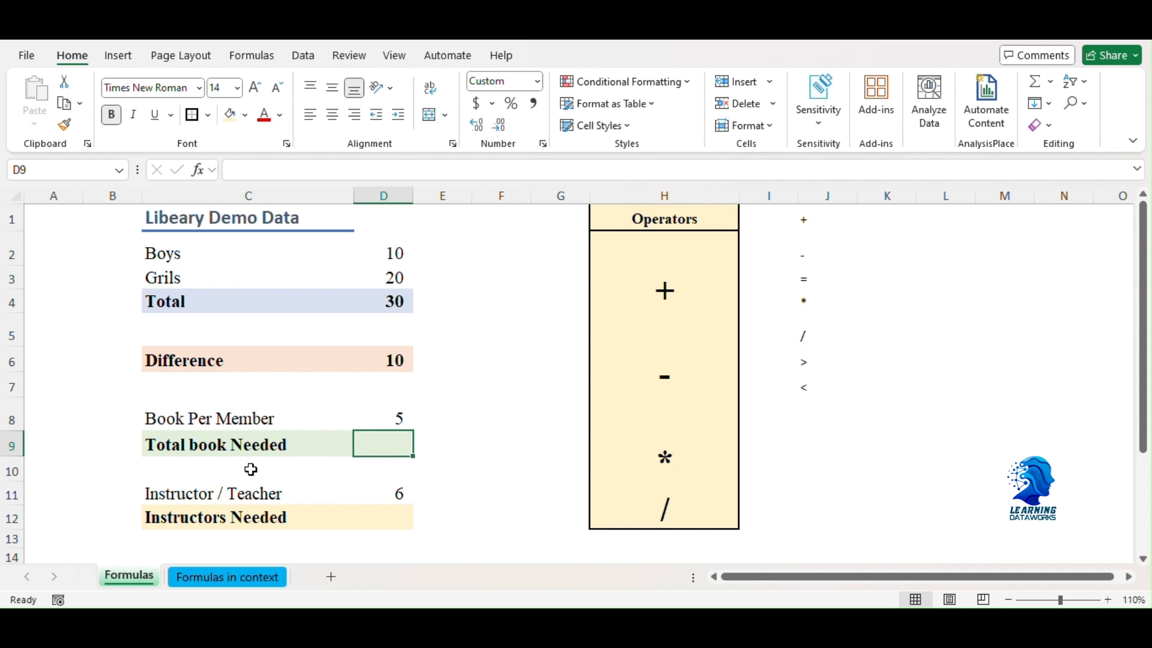
text(=)
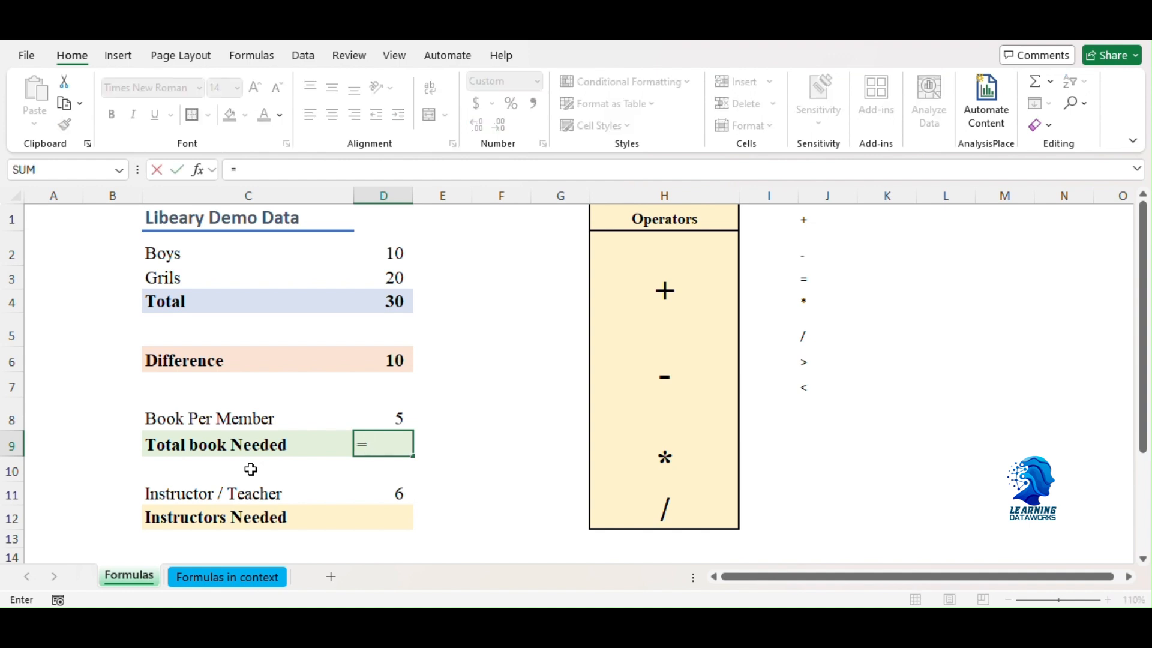
click(403, 298)
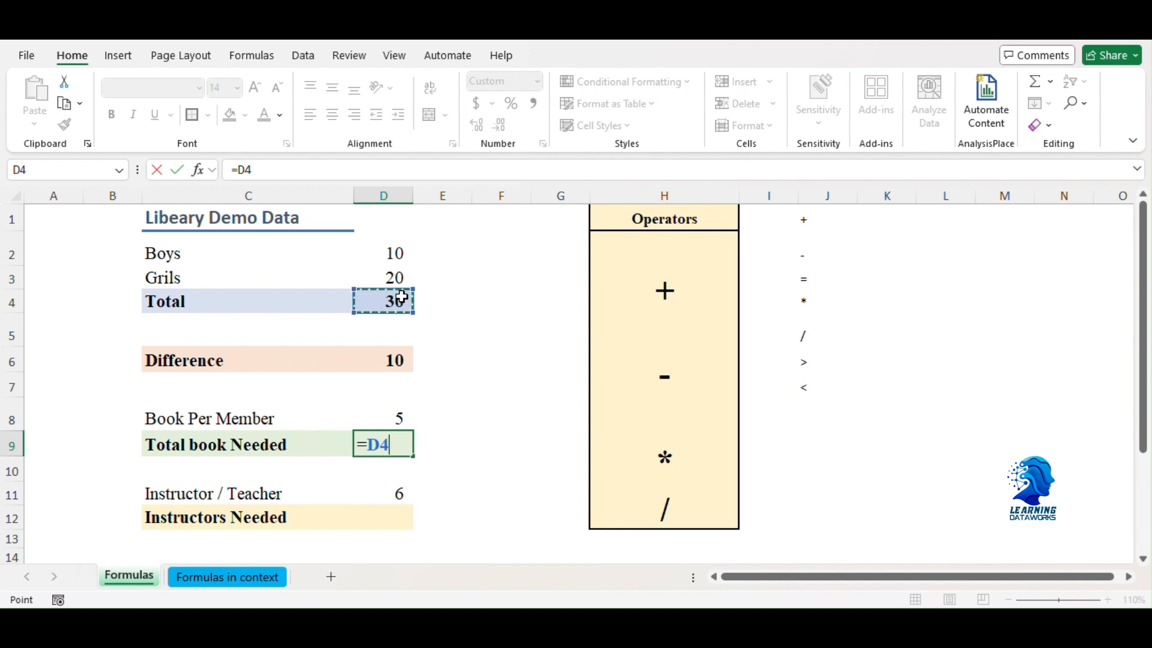
text(*)
click(393, 417)
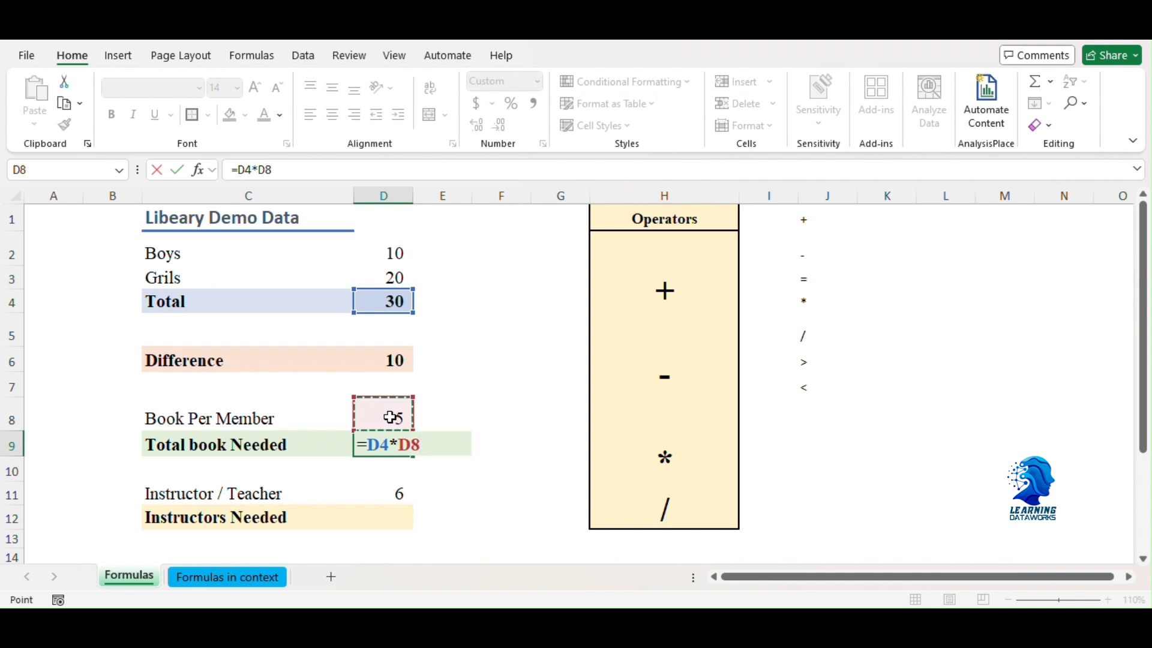
key(Return)
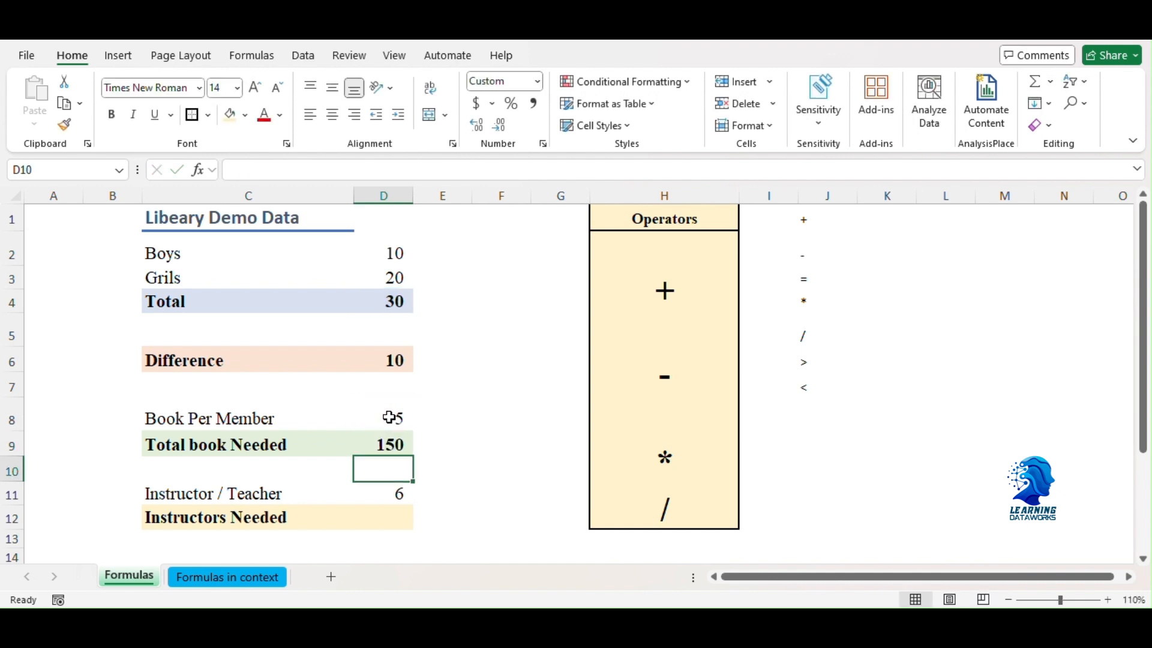
Step: Calculate Instructors Needed in D12 by dividing the total members by the members per instructor with =D4/D11
click(382, 443)
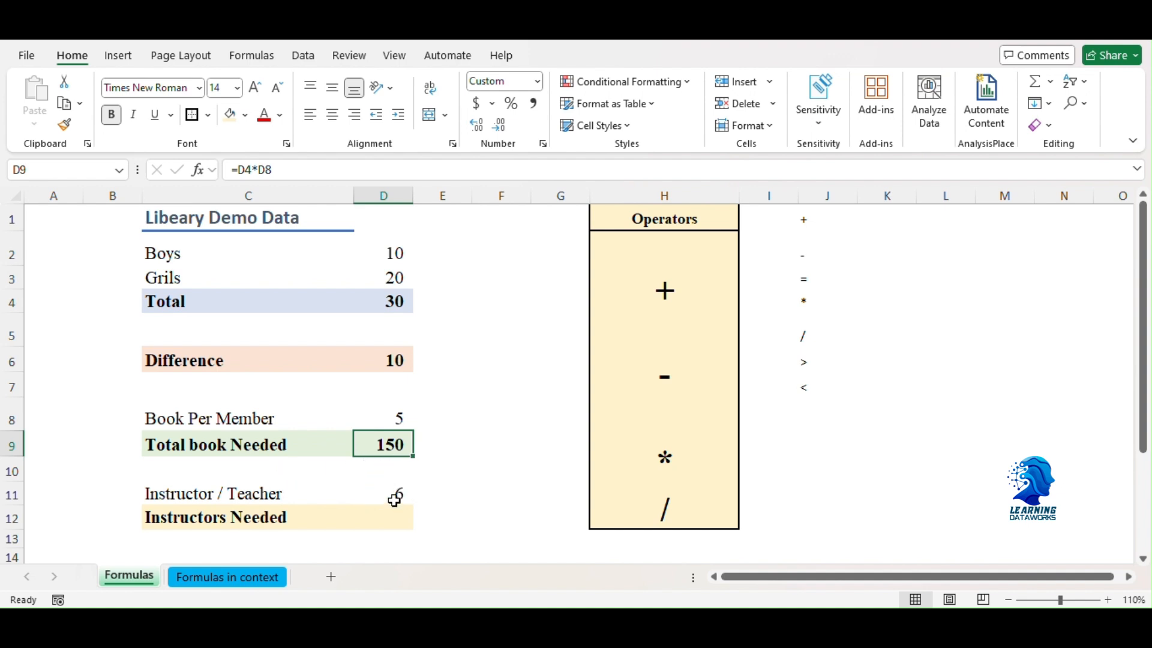
click(359, 512)
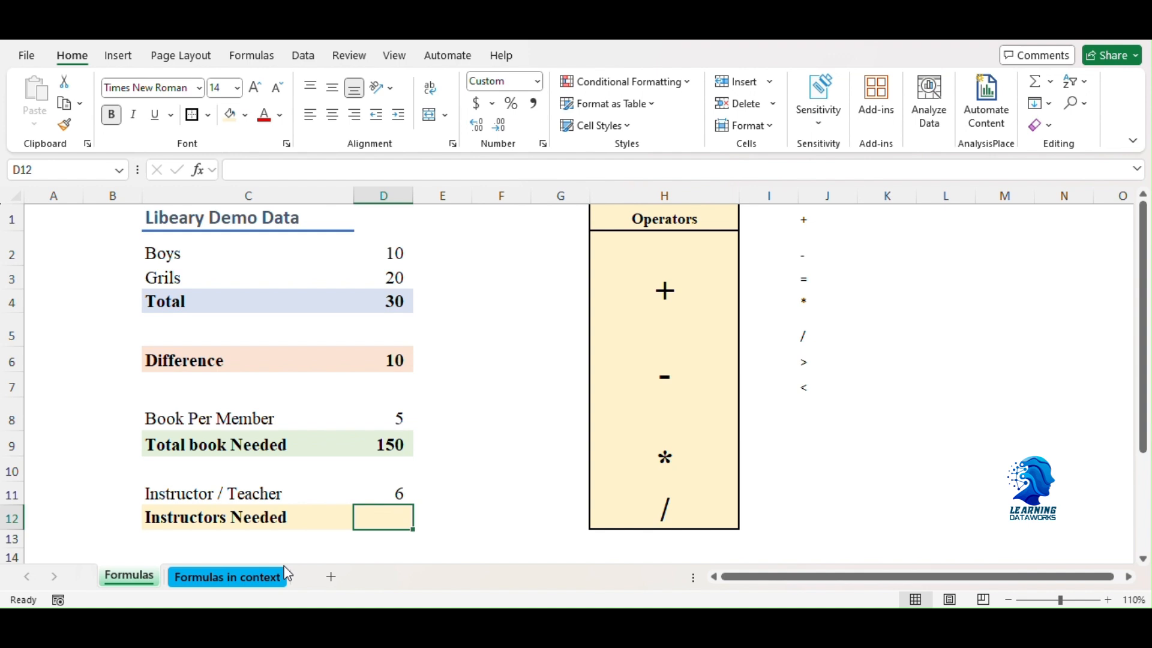
text(=)
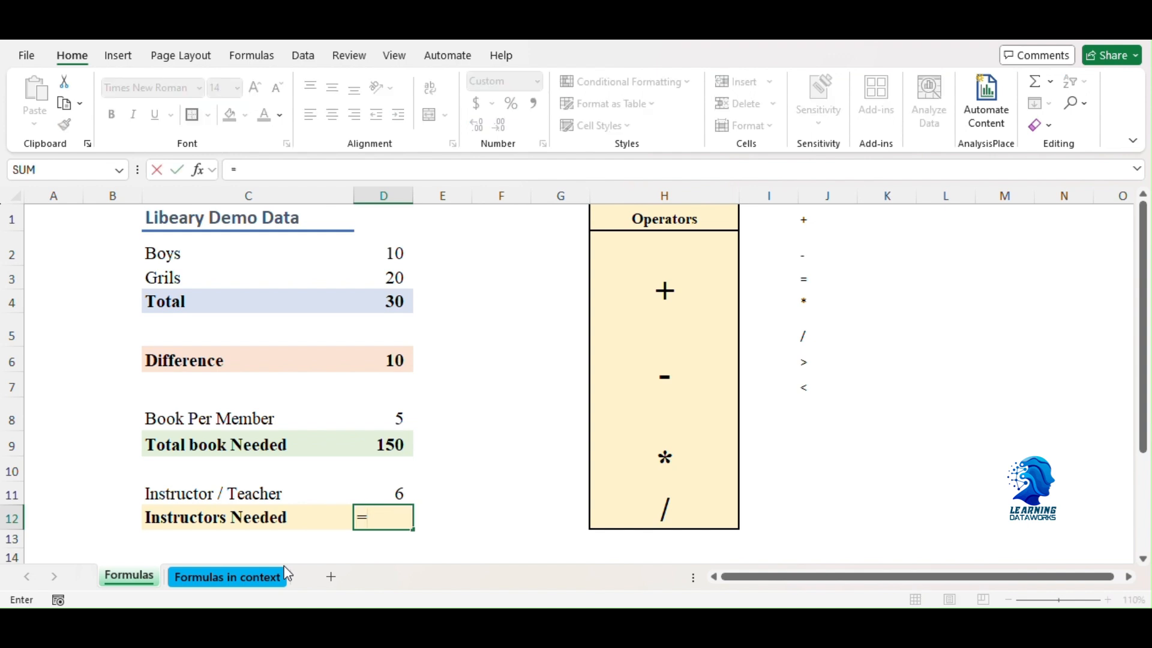
click(378, 303)
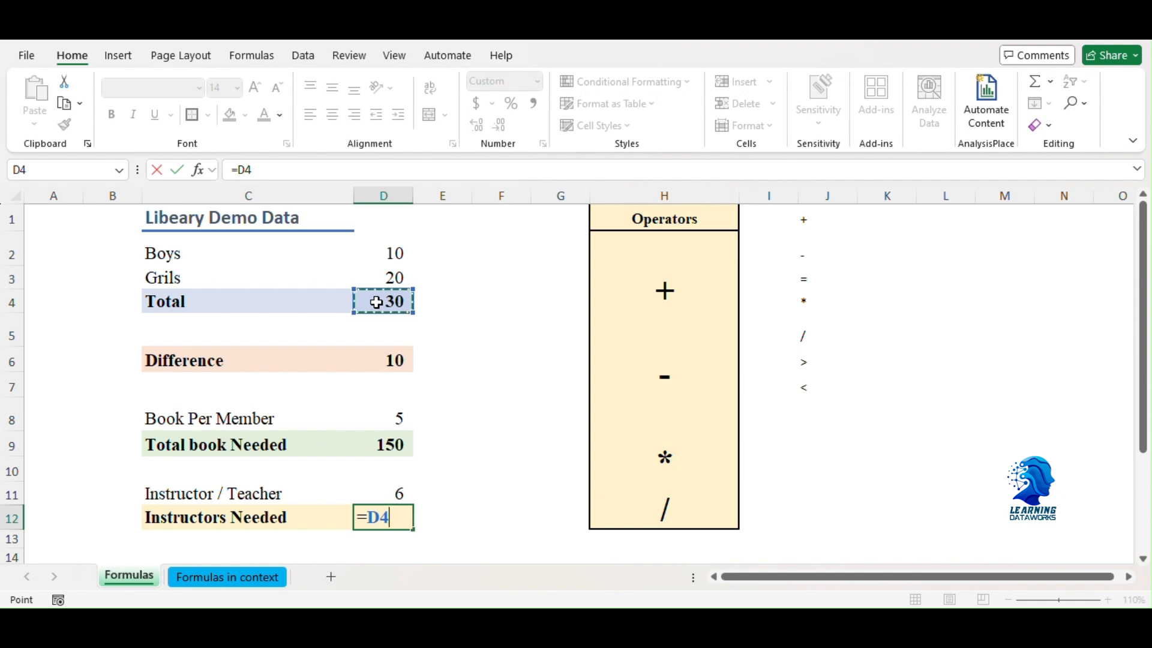
text(/)
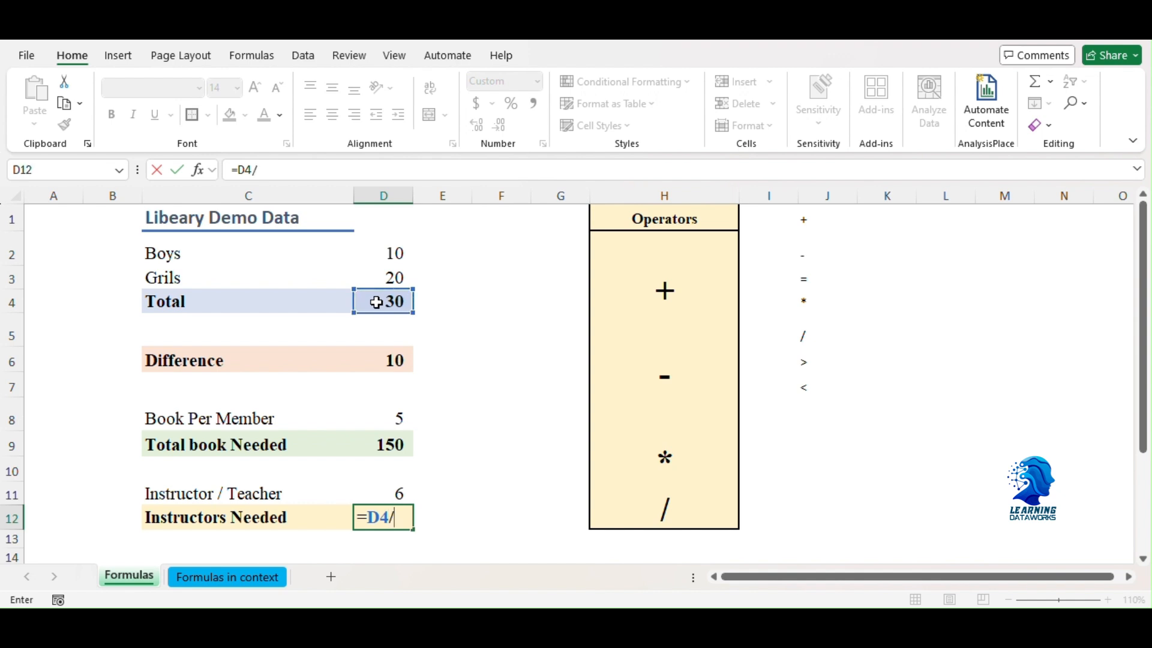
click(381, 493)
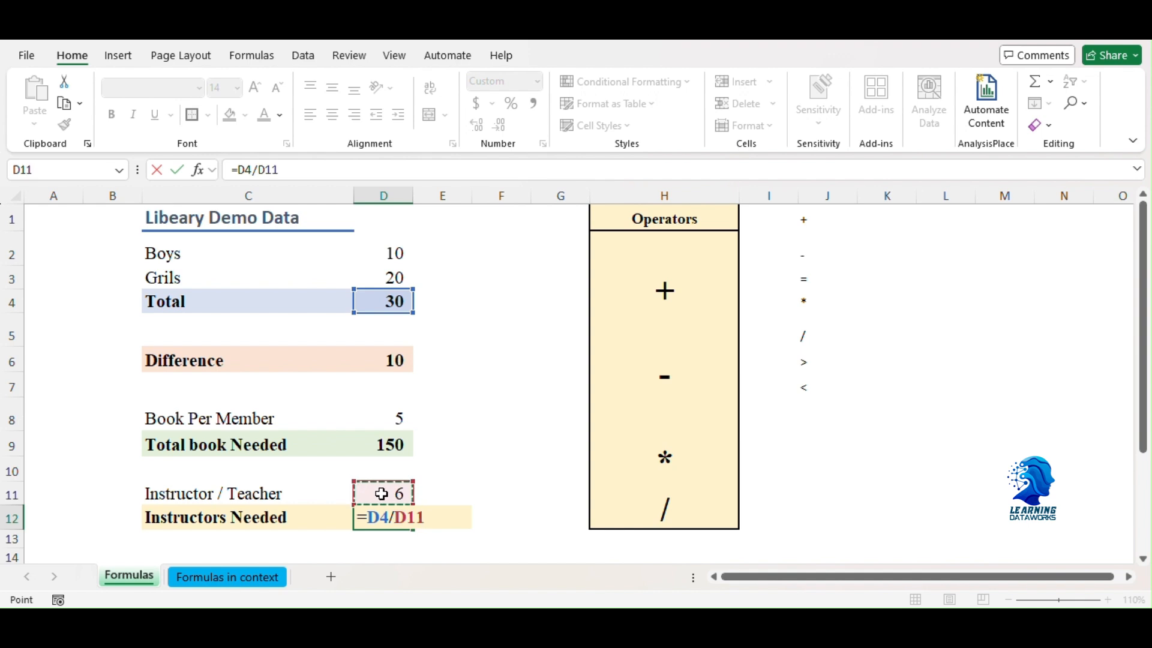
key(Return)
key(Up)
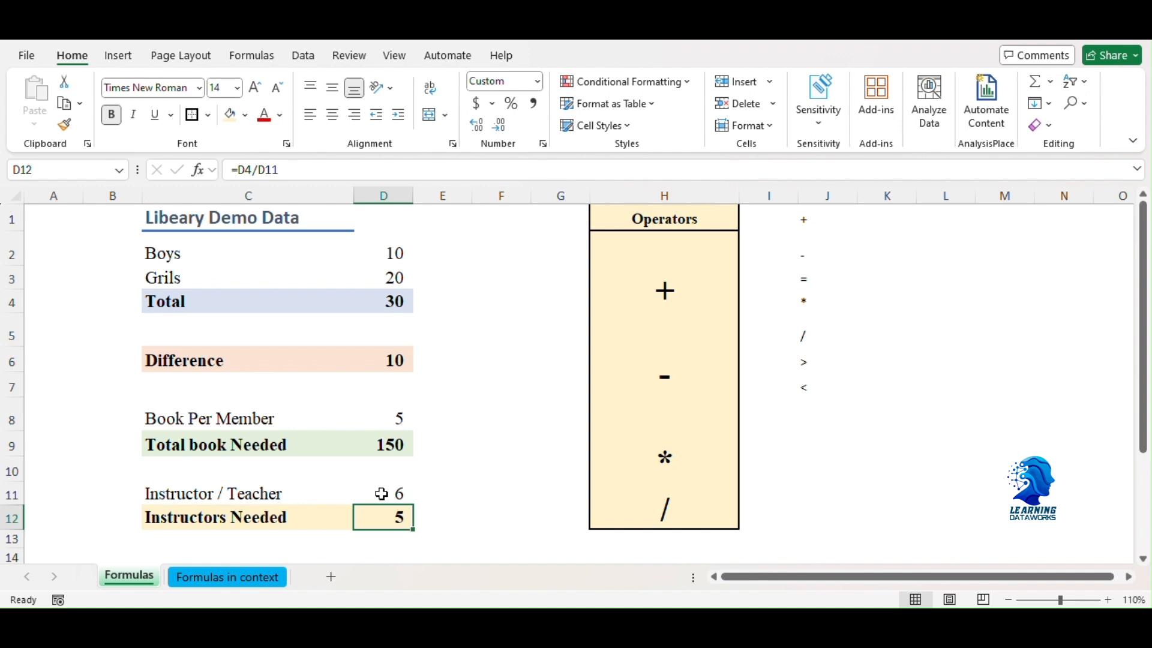
Step: Switch to the Formulas in context sheet and look through the shipping data across all its columns
click(235, 581)
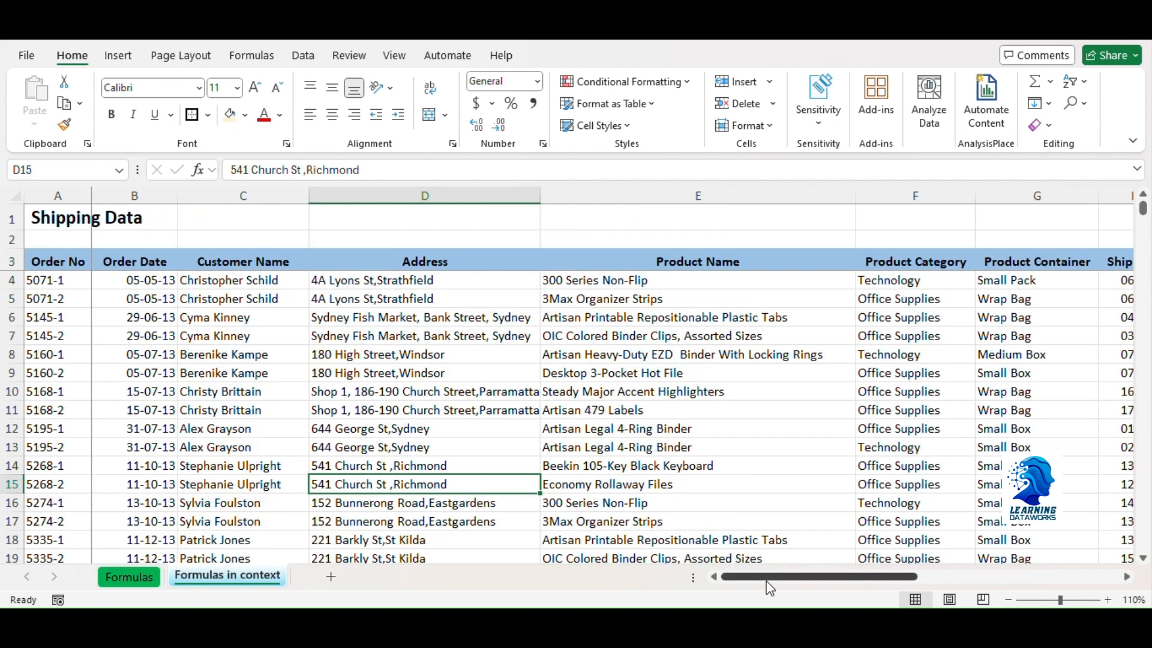
click(60, 336)
key(ctrl+Up)
key(Down)
key(Right)
key(ctrl+Right)
key(ctrl+Right)
key(Right)
key(Right)
key(Right)
key(Right)
key(Right)
key(Right)
key(Right)
key(Right)
key(Left)
key(Left)
key(Left)
key(Left)
key(Left)
key(Left)
key(Left)
key(Left)
key(Left)
key(Left)
key(Left)
key(Left)
key(Left)
key(Left)
key(Left)
key(Left)
key(Left)
key(Left)
key(Left)
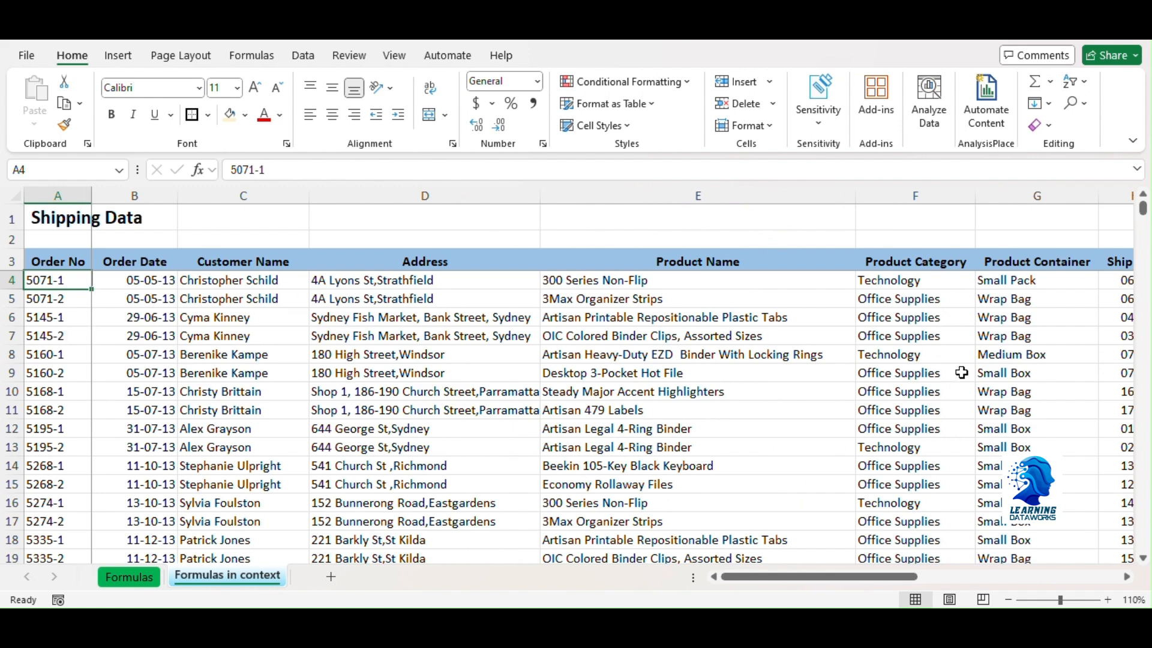
drag(755, 576, 791, 579)
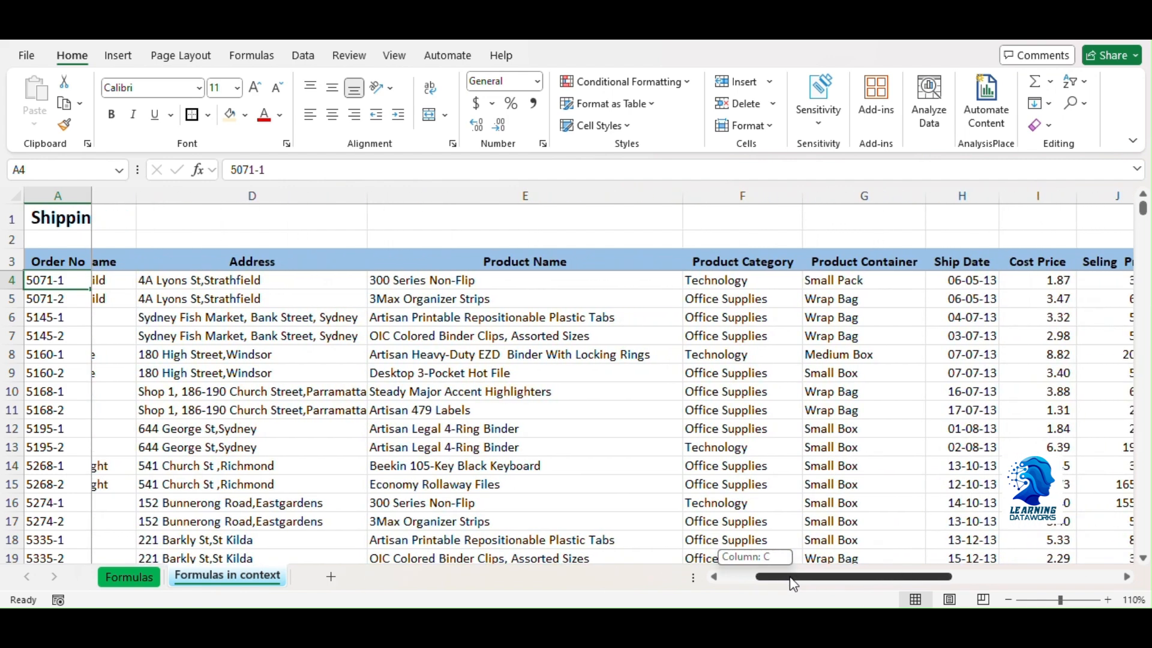
drag(790, 579, 956, 580)
Step: Examine the columns that need formulas: Profit Margin, Sub Total, Discount, Order Total and Total
click(424, 370)
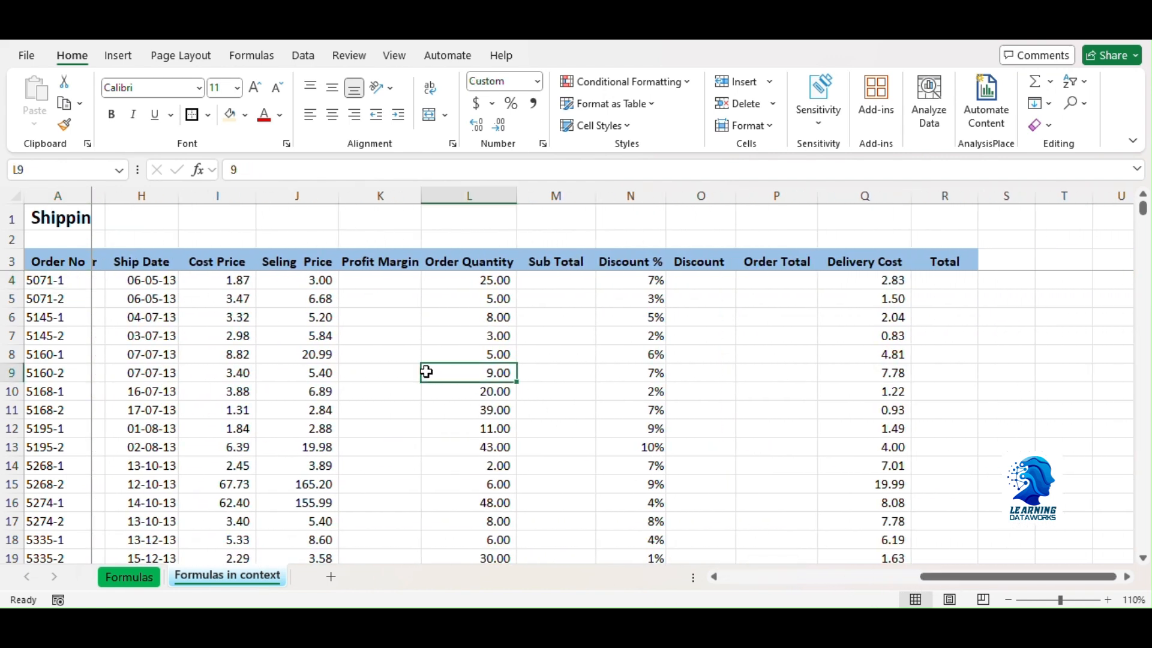
click(380, 279)
click(379, 258)
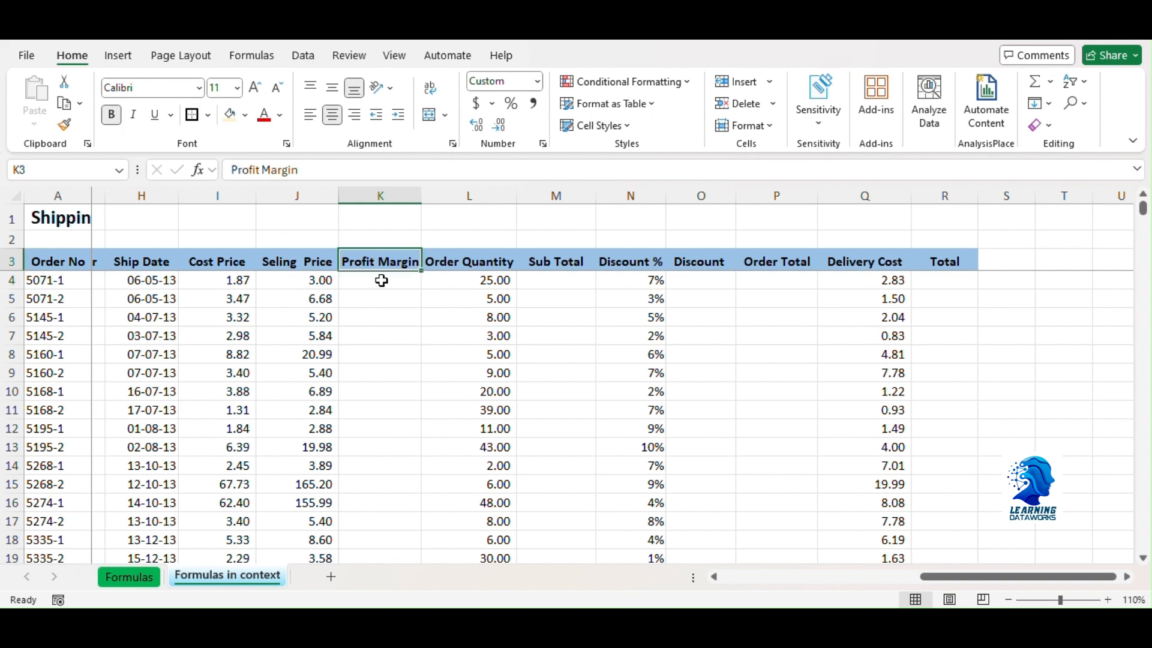
click(549, 264)
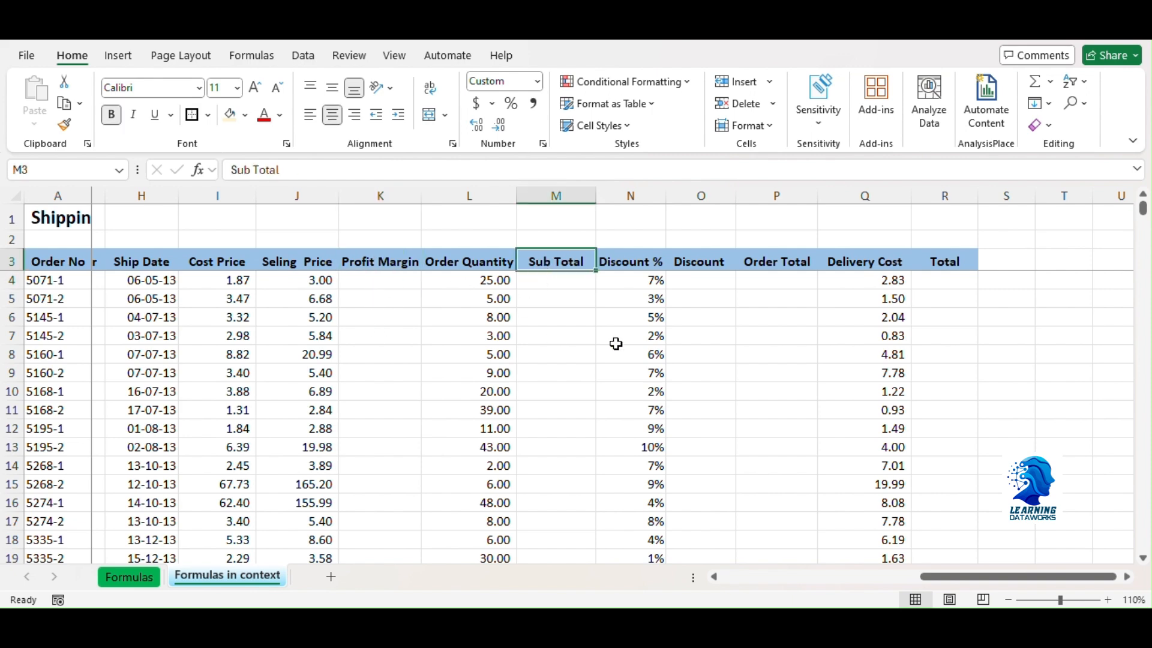
click(708, 261)
click(787, 262)
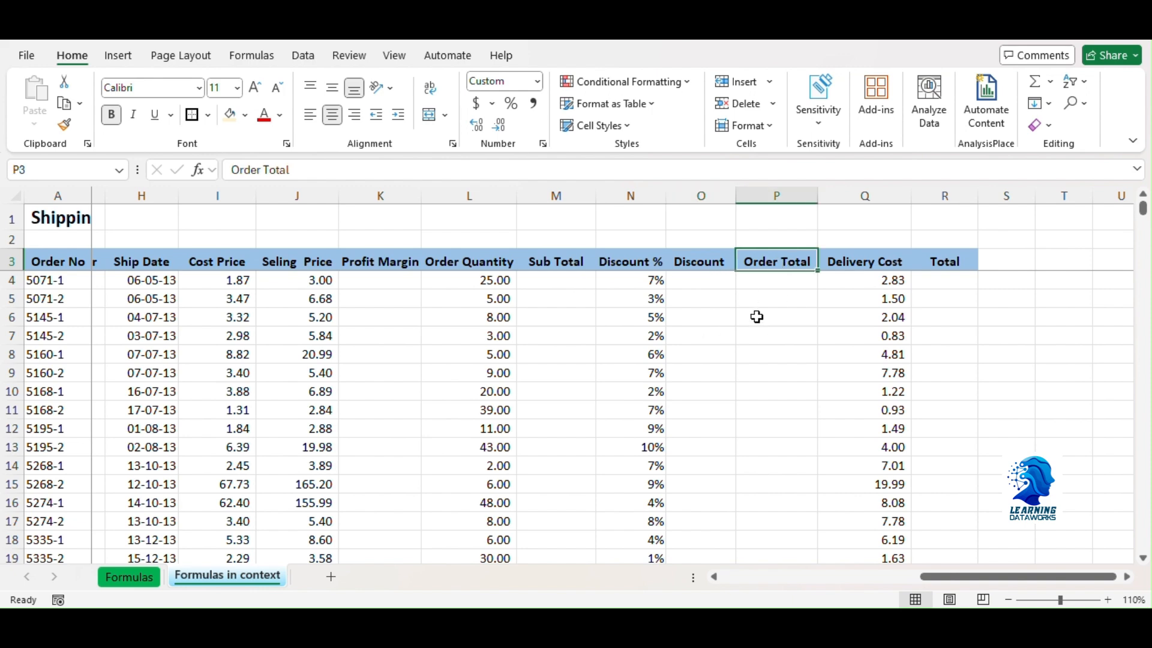
click(943, 259)
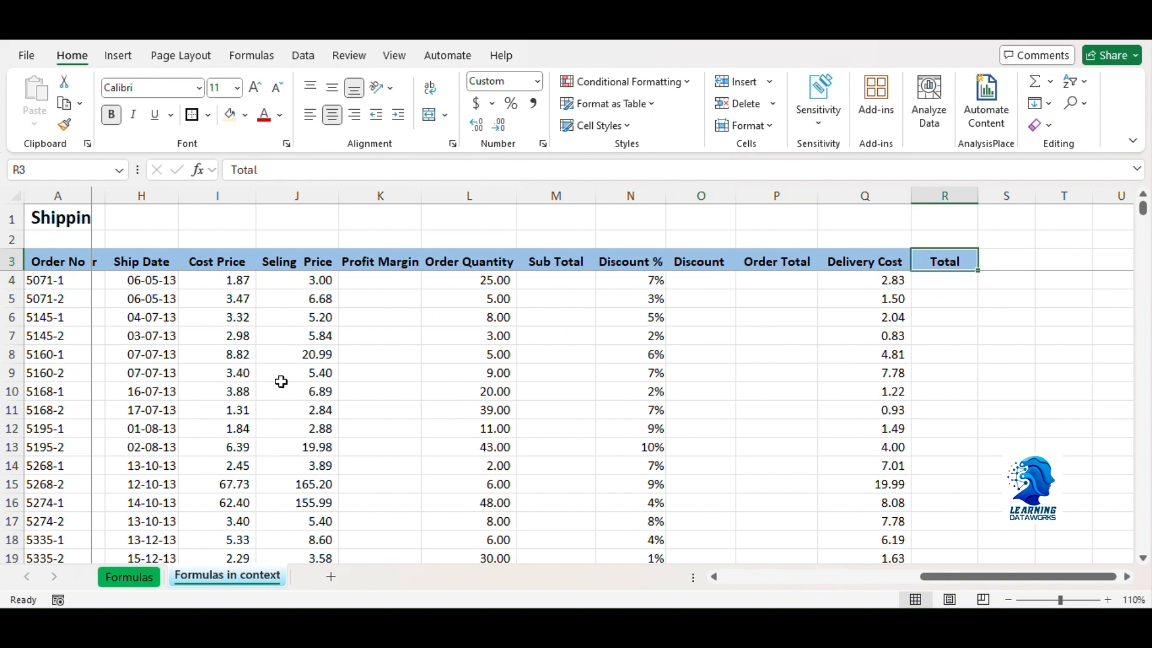
Step: Calculate the first order's Profit Margin in K4 by subtracting the cost price from the selling price with =J4-I4
click(378, 282)
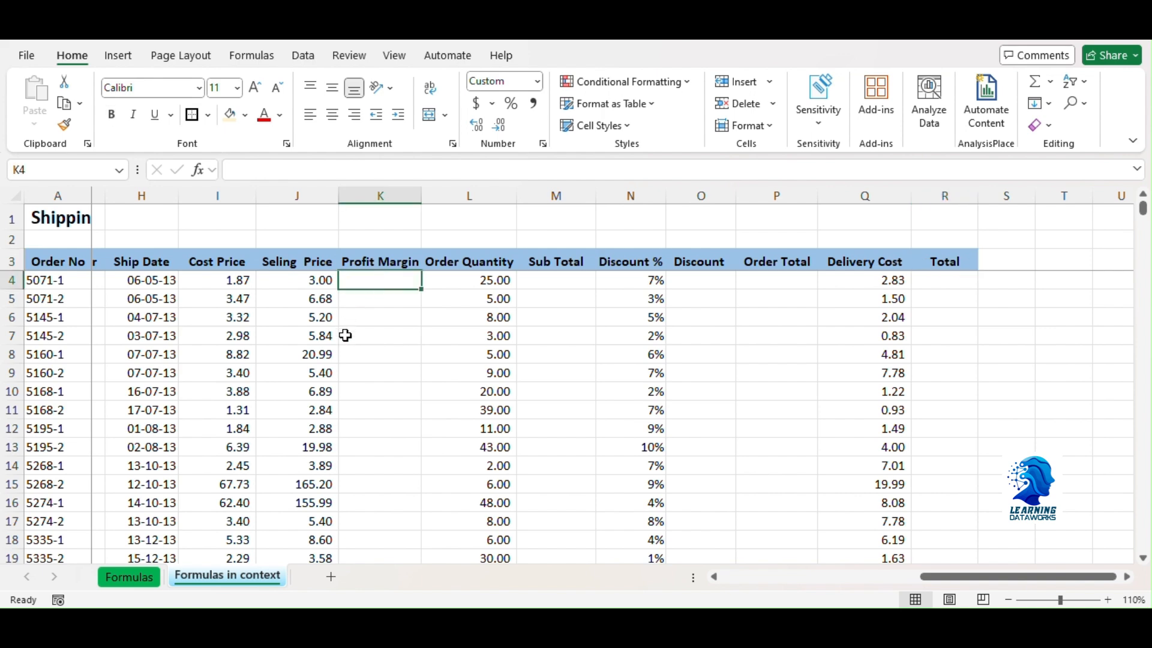
click(220, 264)
click(299, 261)
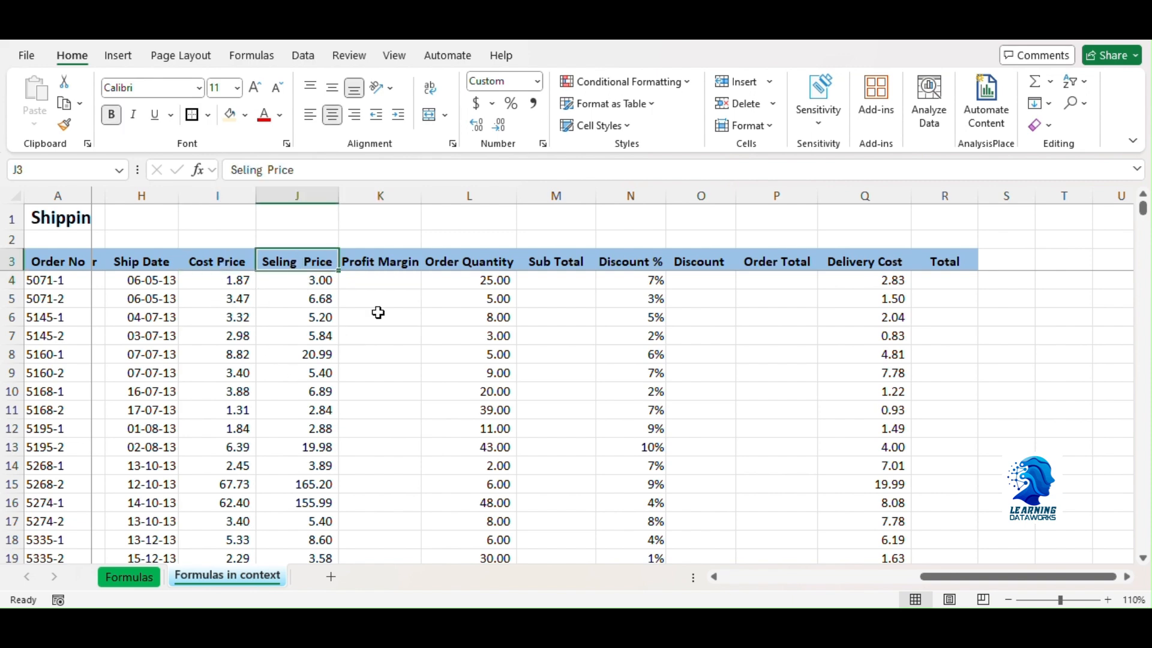
click(381, 281)
text(=)
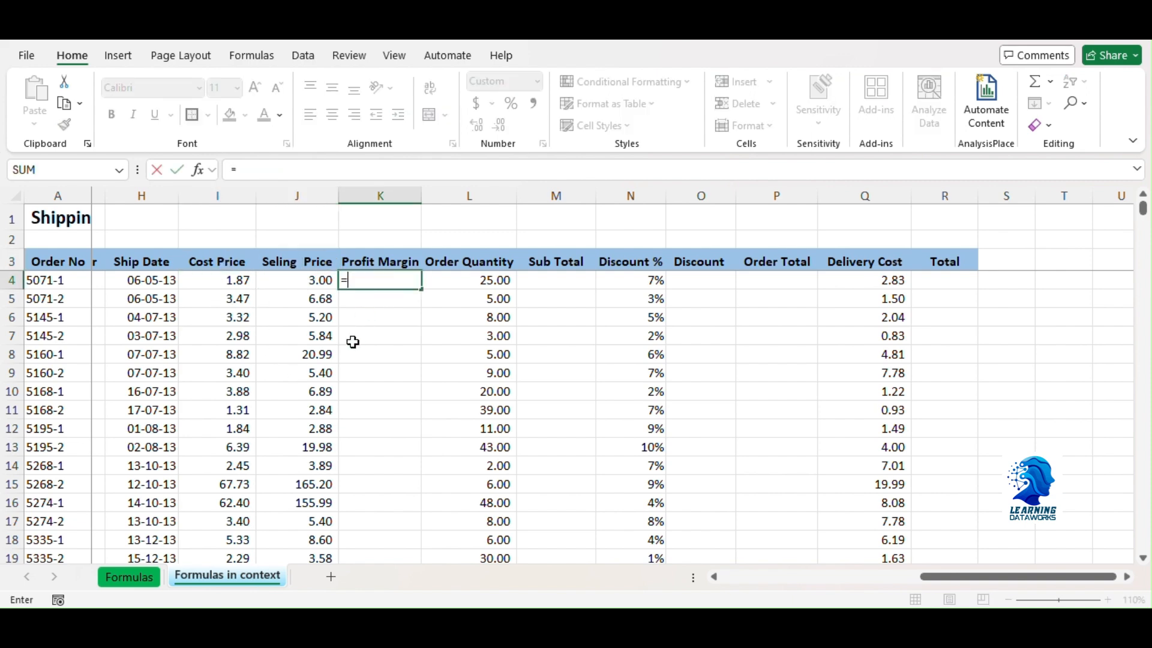
click(309, 277)
text(-)
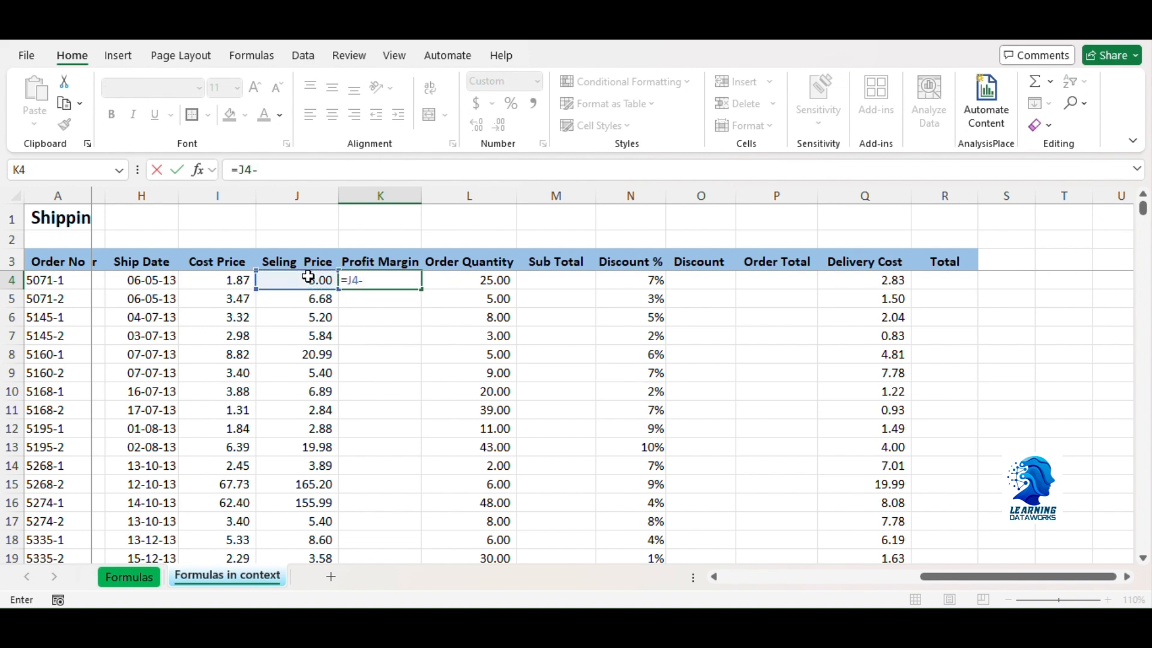
click(231, 281)
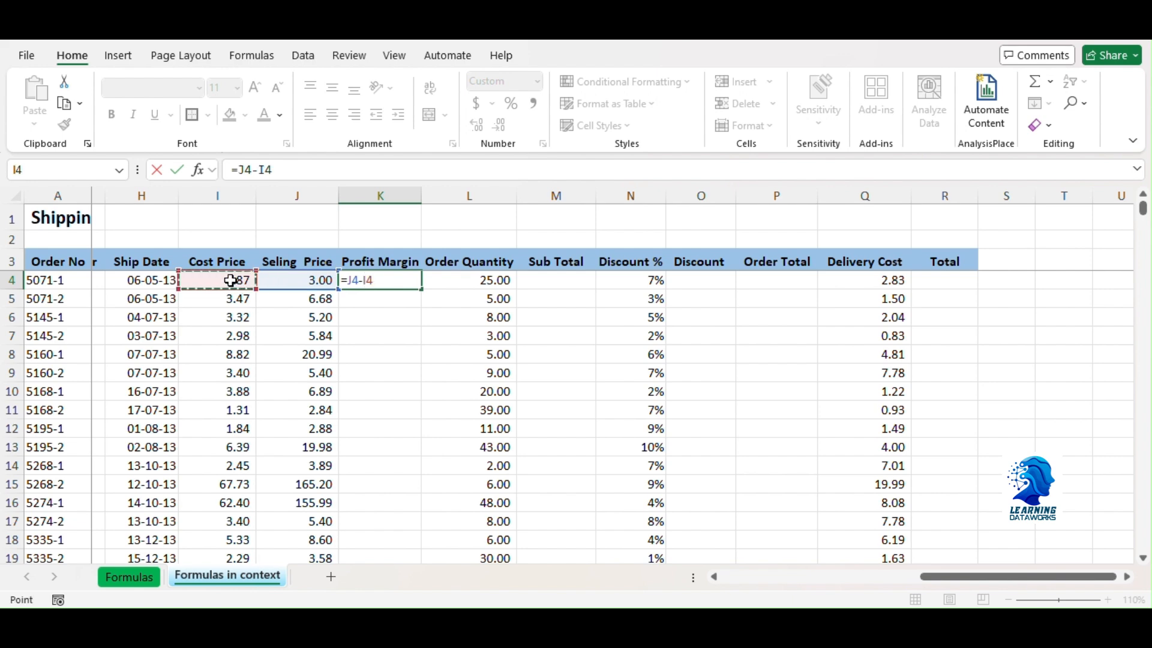
key(Return)
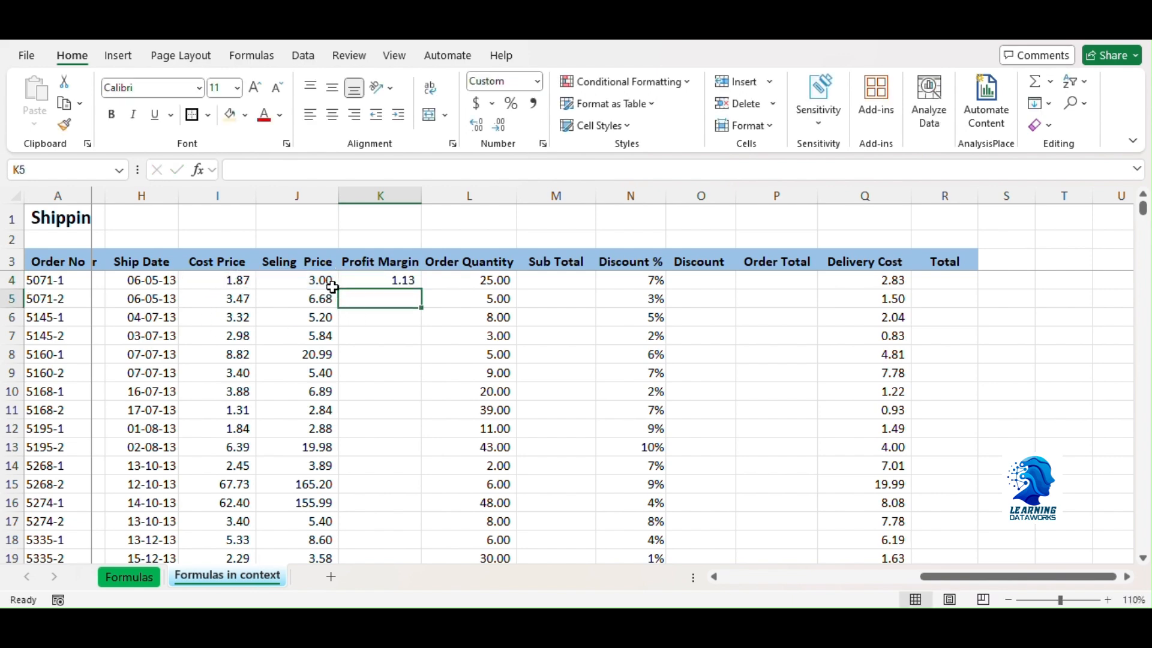
Step: Fill the Profit Margin formula from K4 down to the last order and check the filled rows
click(393, 279)
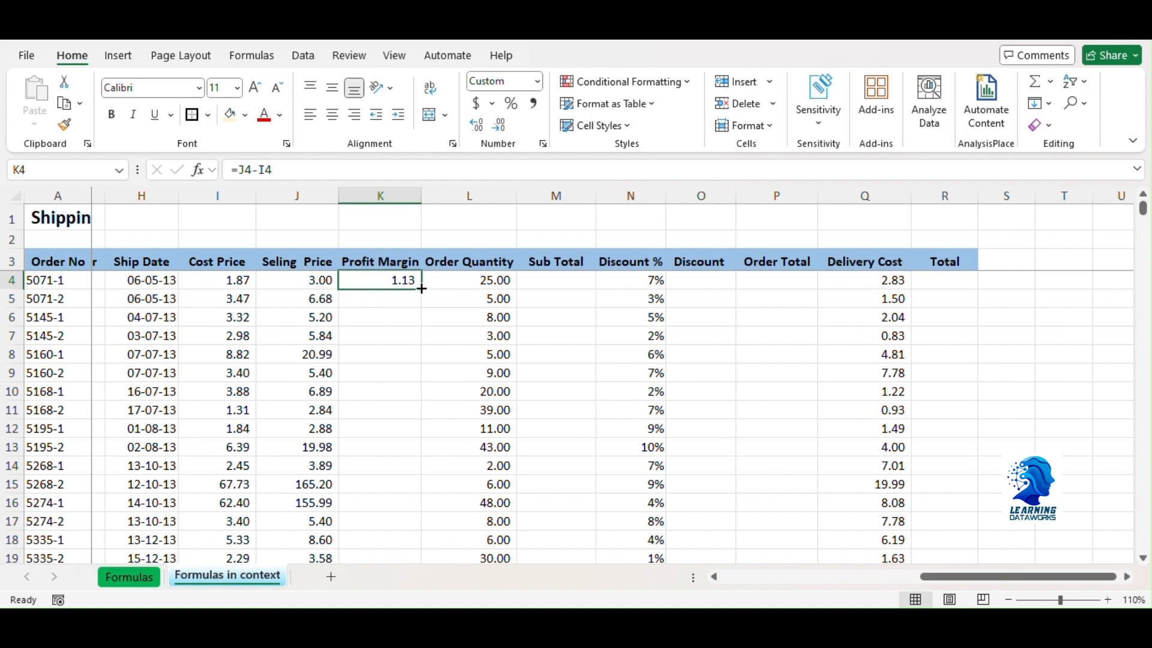
double_click(420, 288)
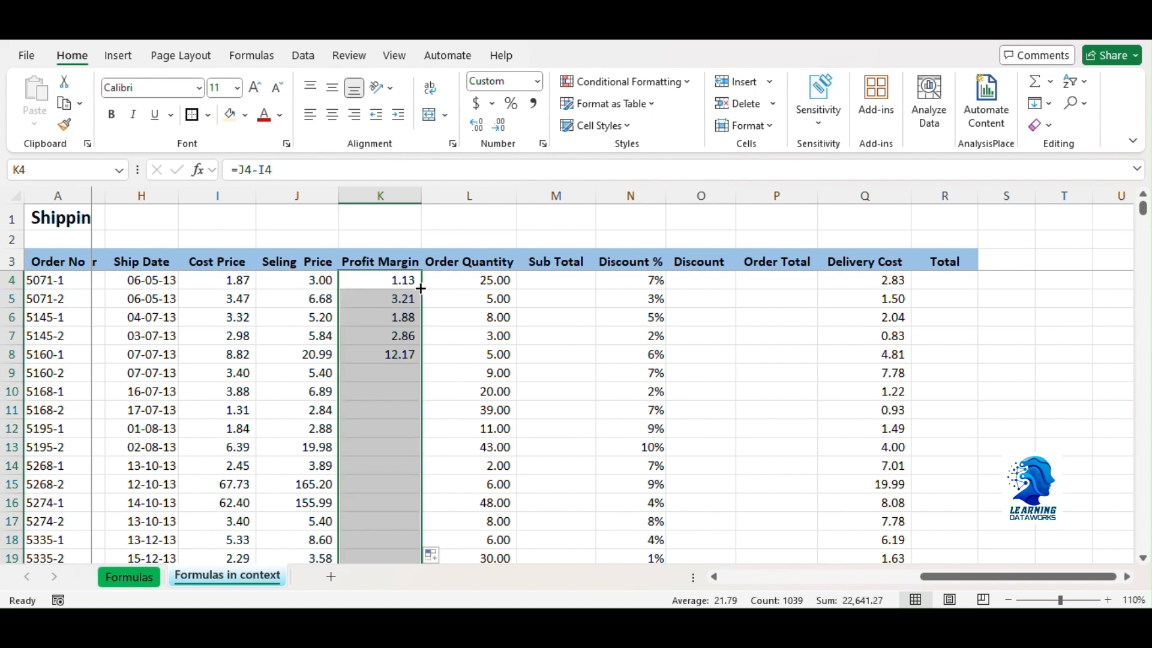
scroll(393, 374, down, 4)
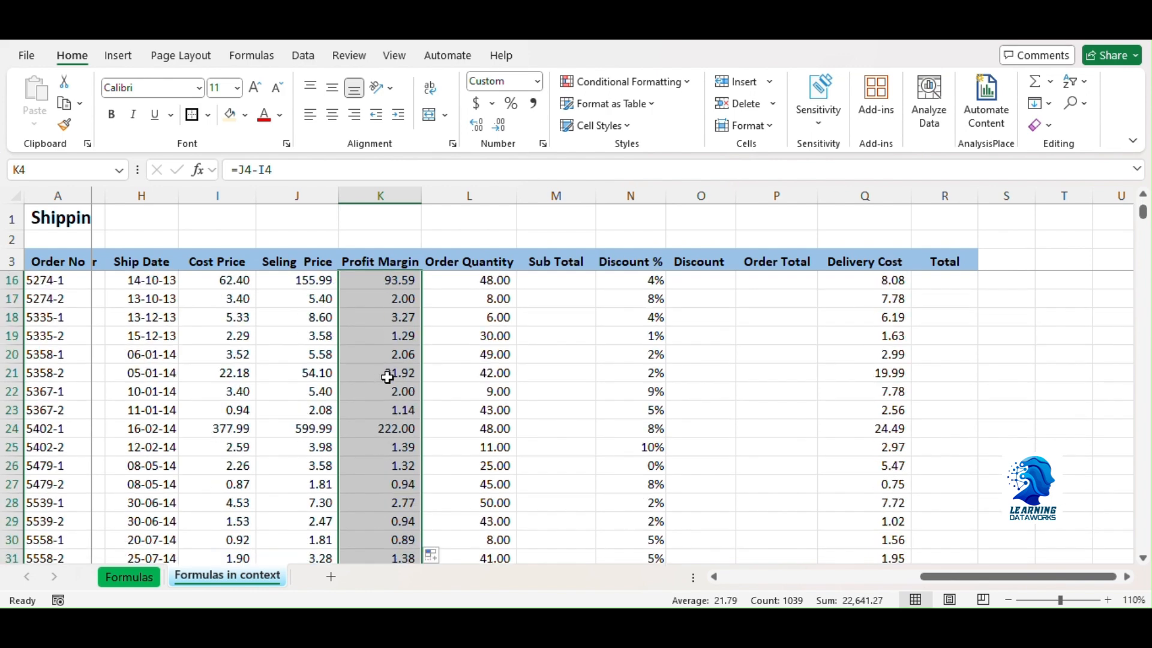
scroll(393, 375, up, 3)
scroll(393, 375, up, 1)
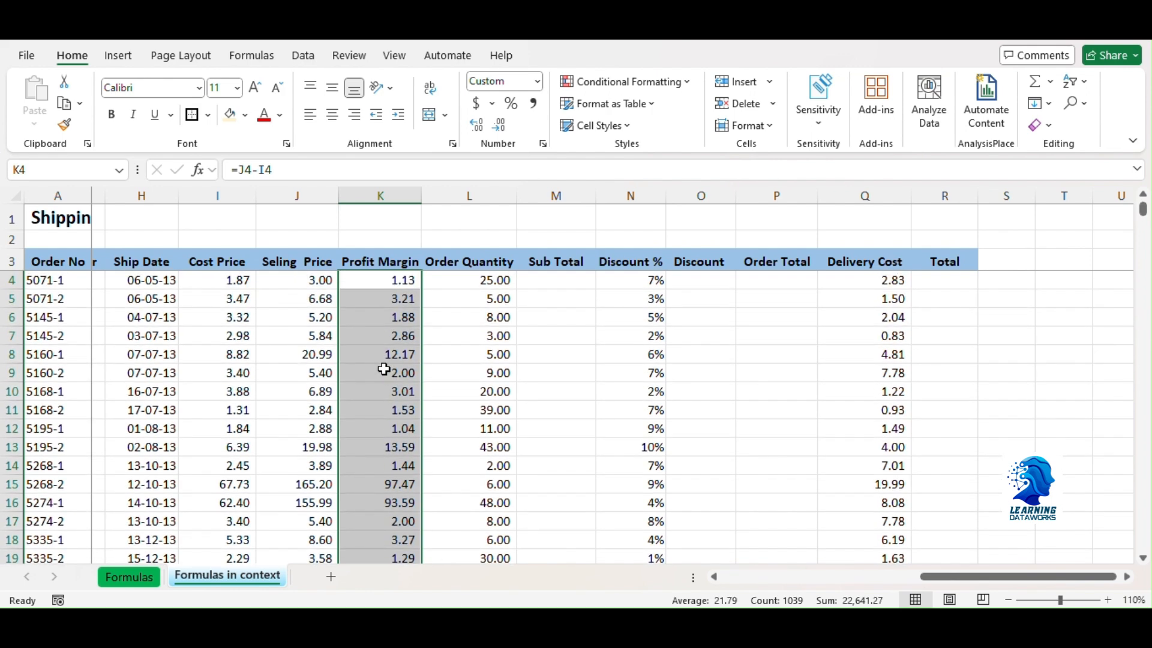
Step: Calculate Sub Total in M4 by multiplying selling price by order quantity with =J4*L4, and fill the formula down the column
click(543, 278)
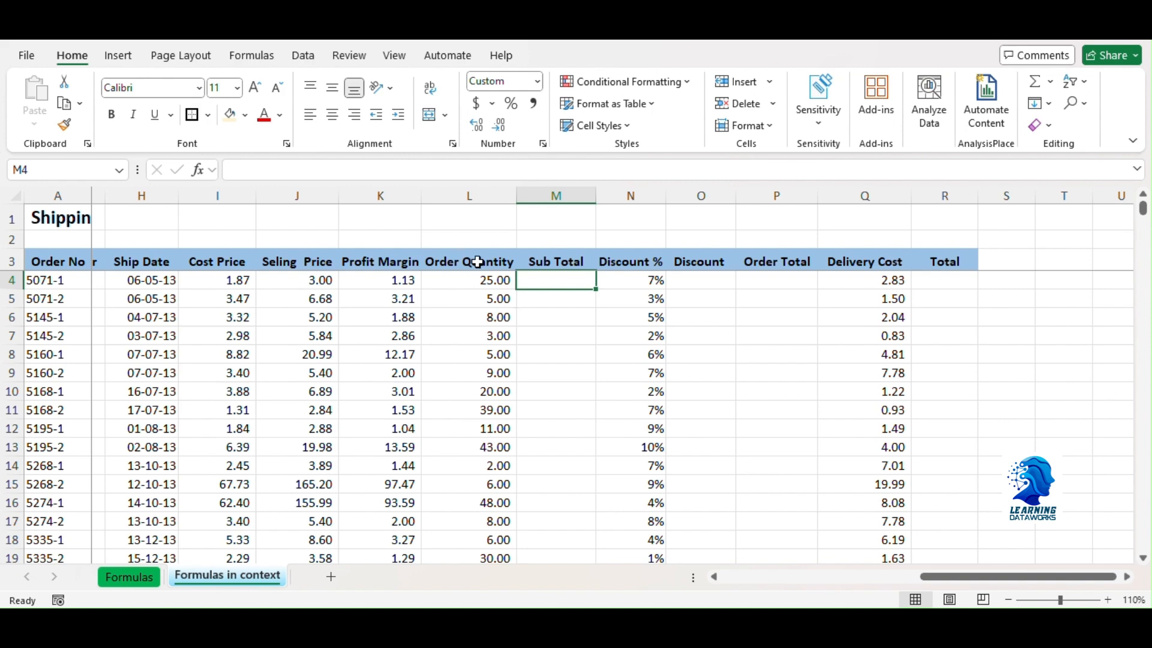
click(469, 196)
click(299, 196)
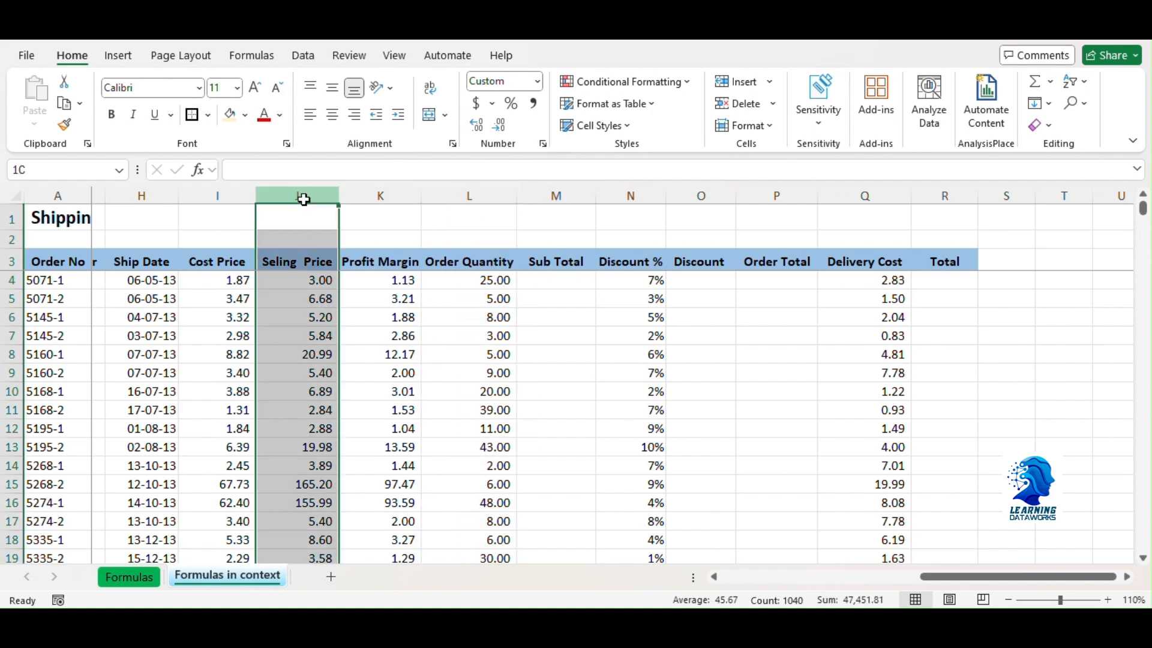
click(535, 286)
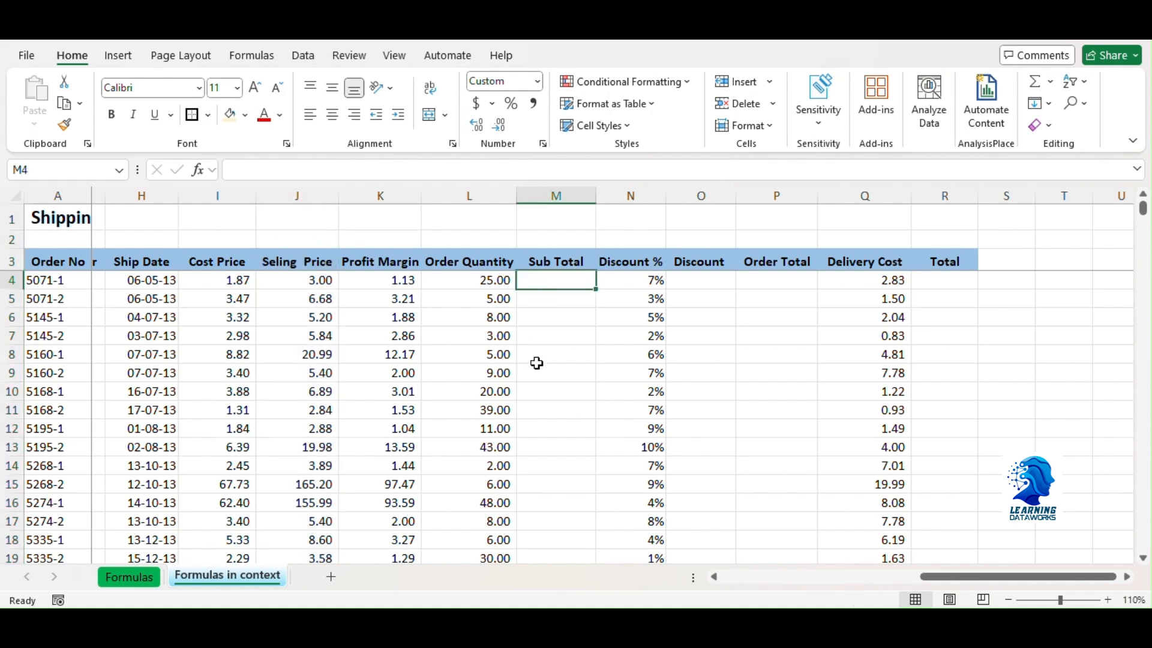
text(=)
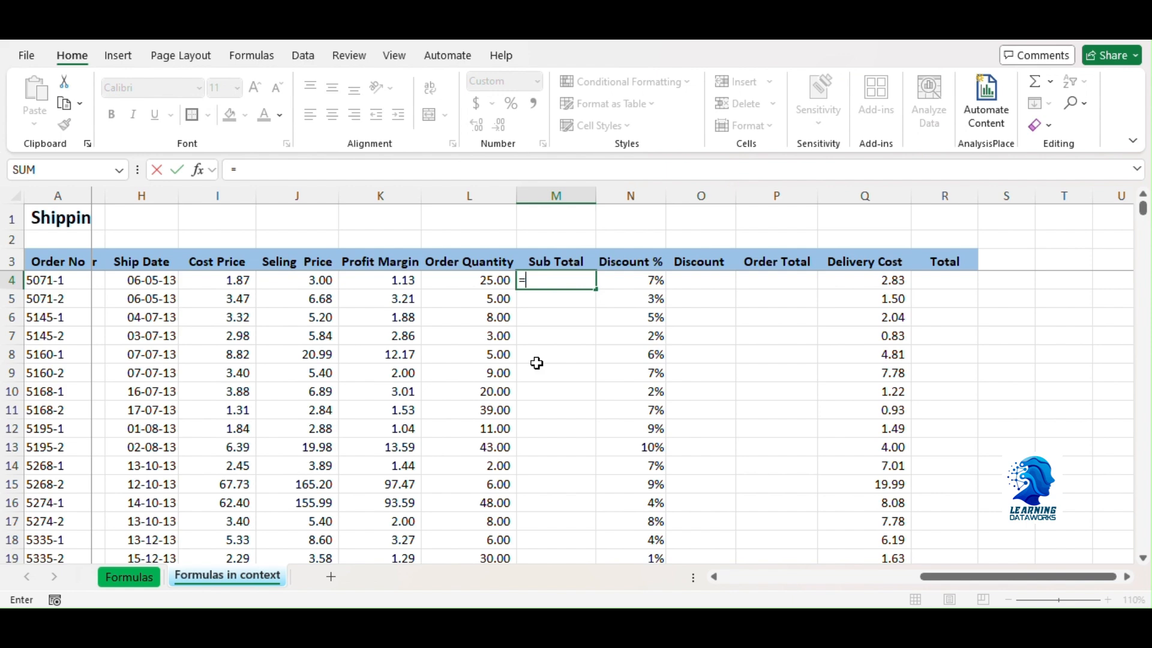
click(307, 281)
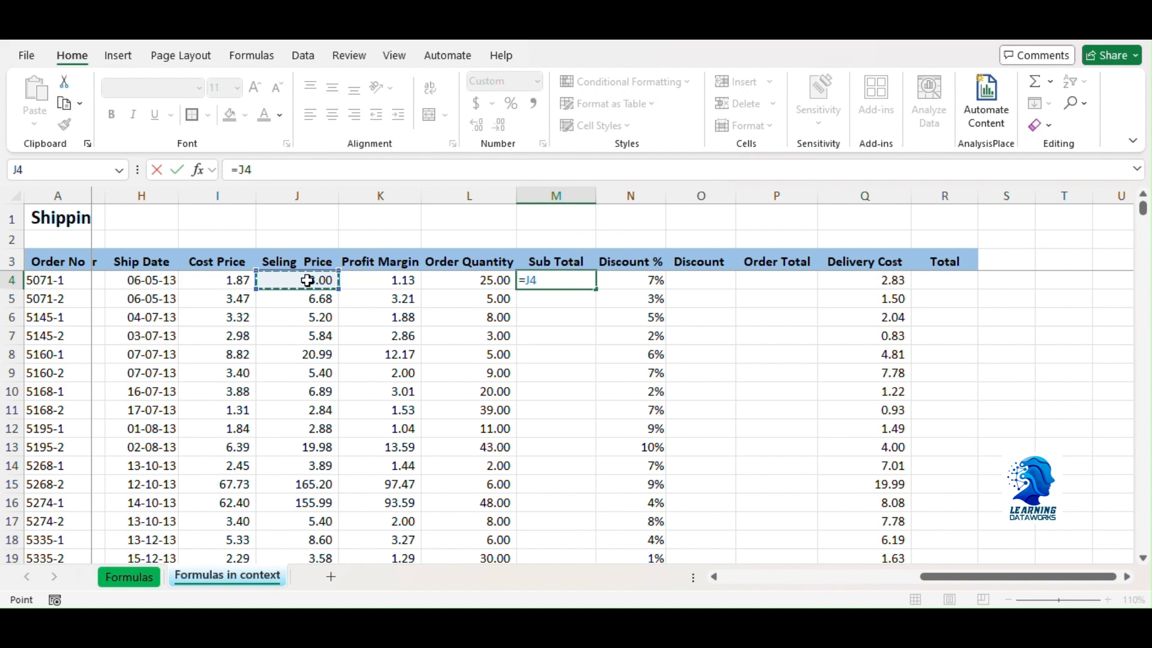
text(*)
click(462, 280)
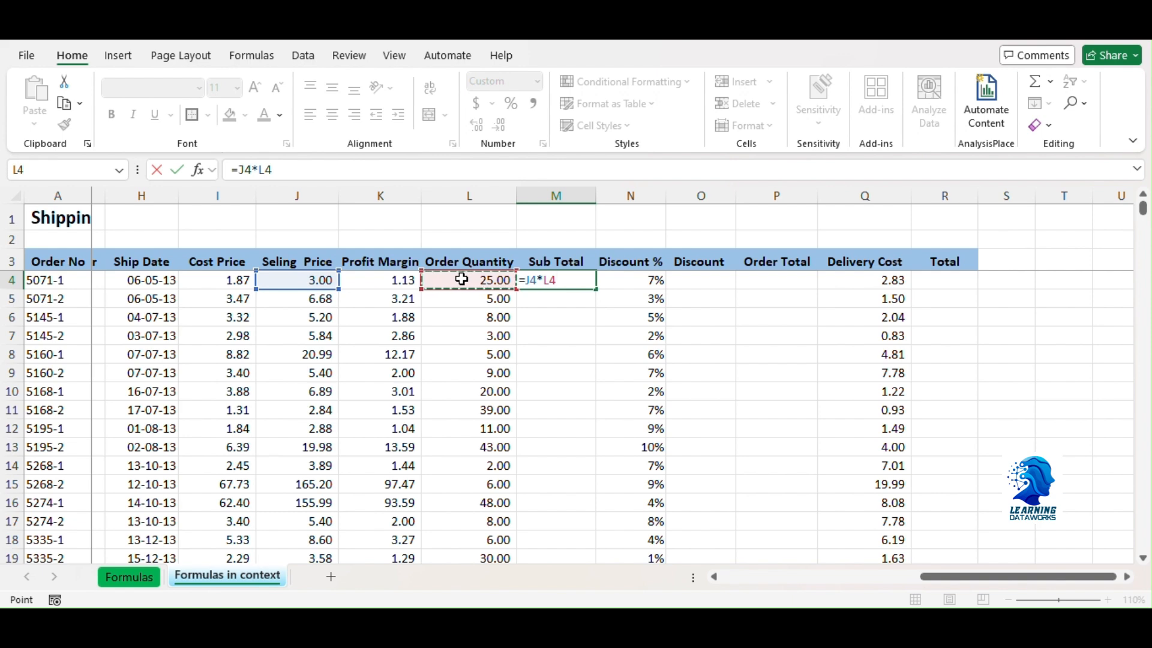
key(Return)
click(550, 278)
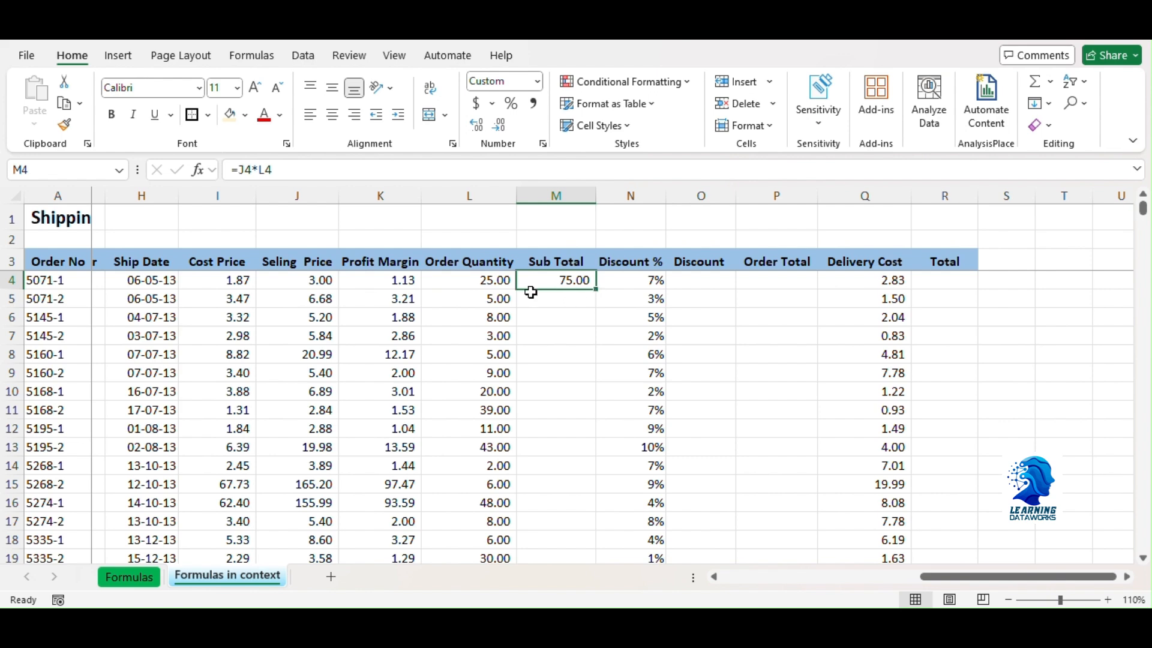
double_click(594, 290)
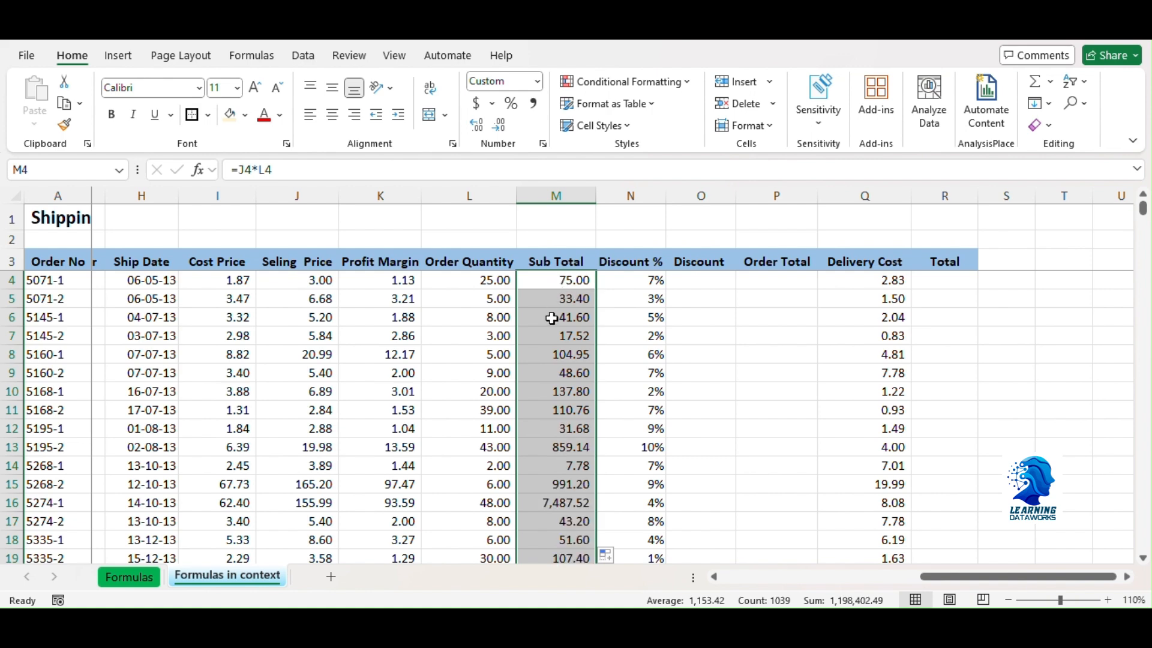
Step: Calculate Discount in O4 by multiplying the sub total by the discount percentage with =M4*N4, and fill the formula down the column
click(682, 277)
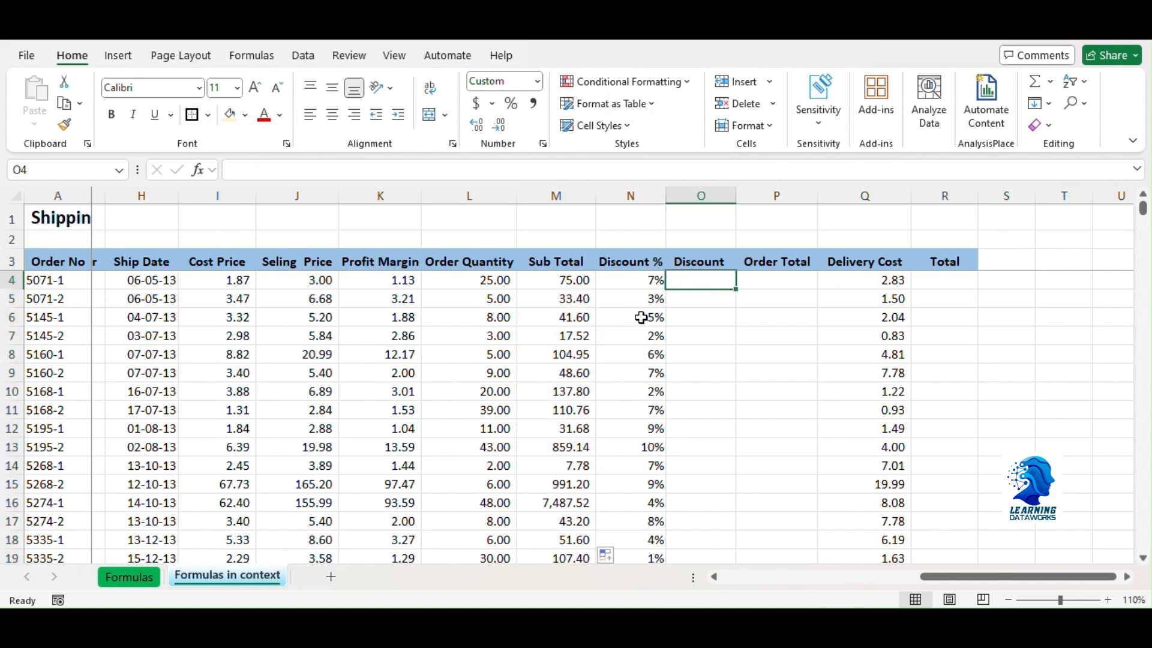
click(635, 278)
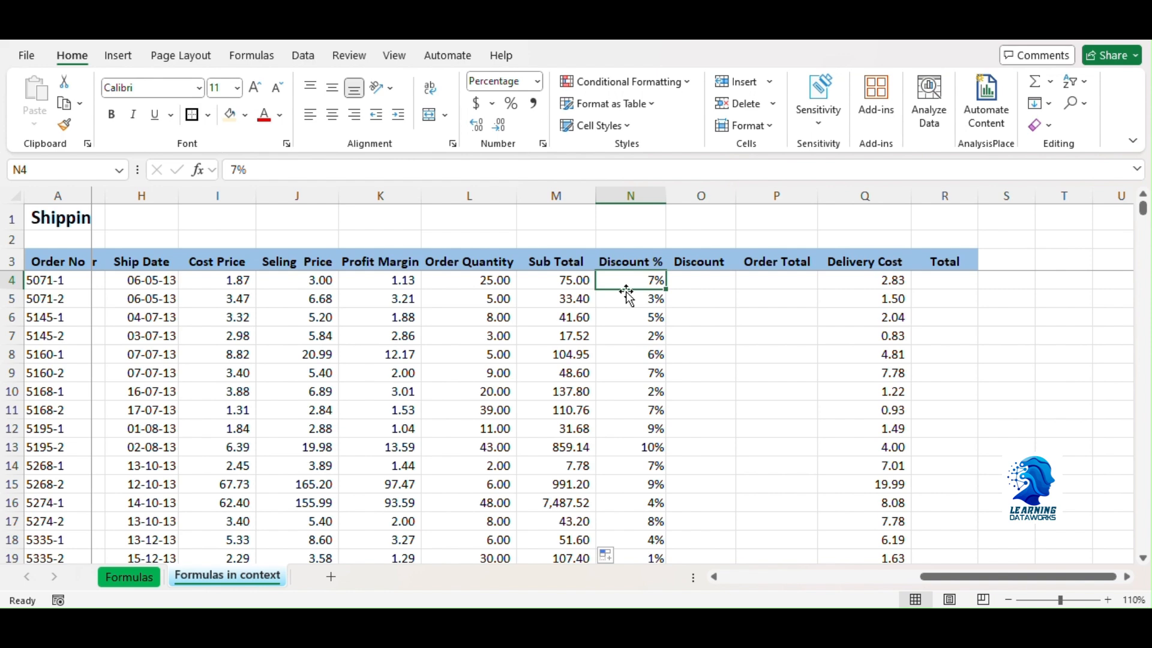
key(Right)
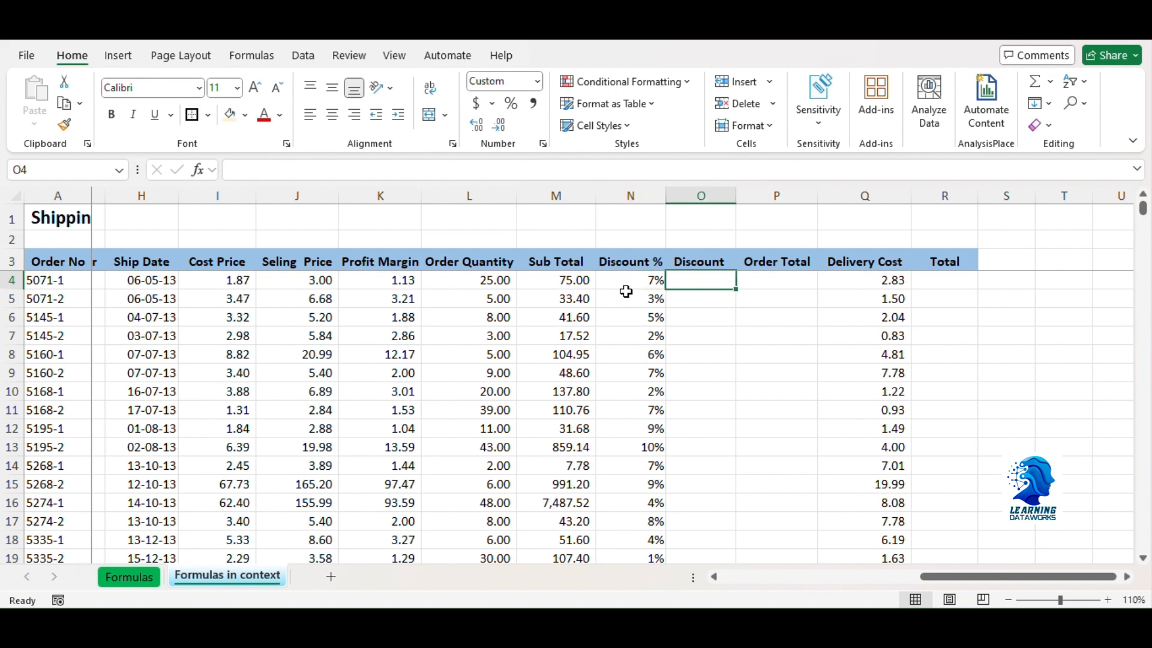
text(=)
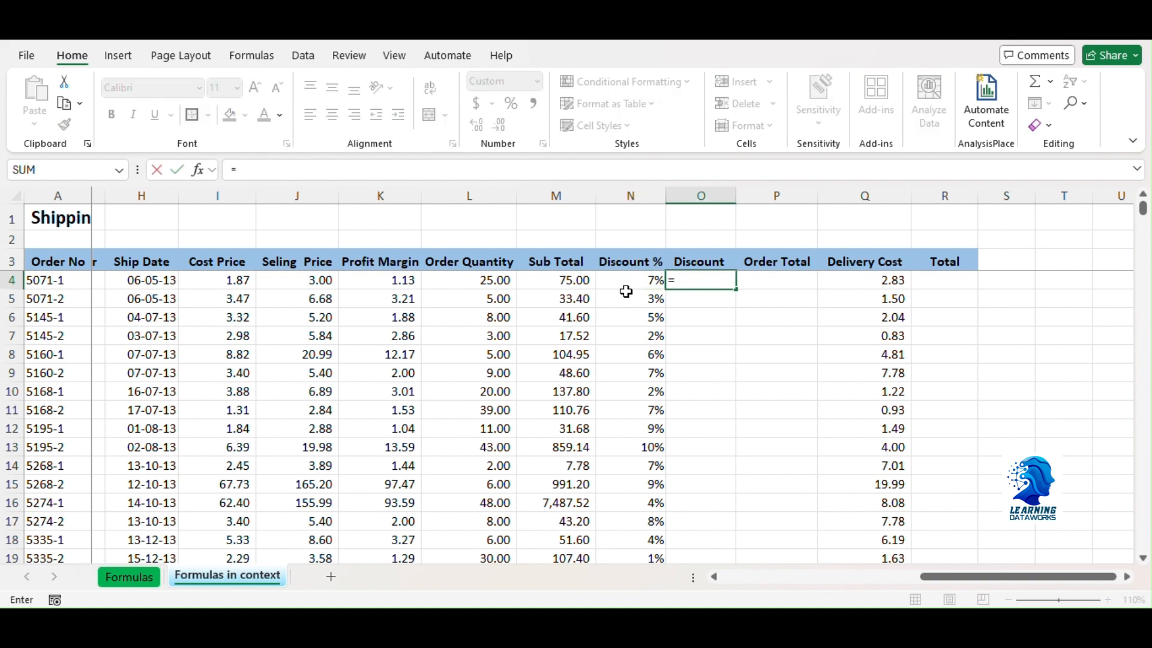
click(574, 282)
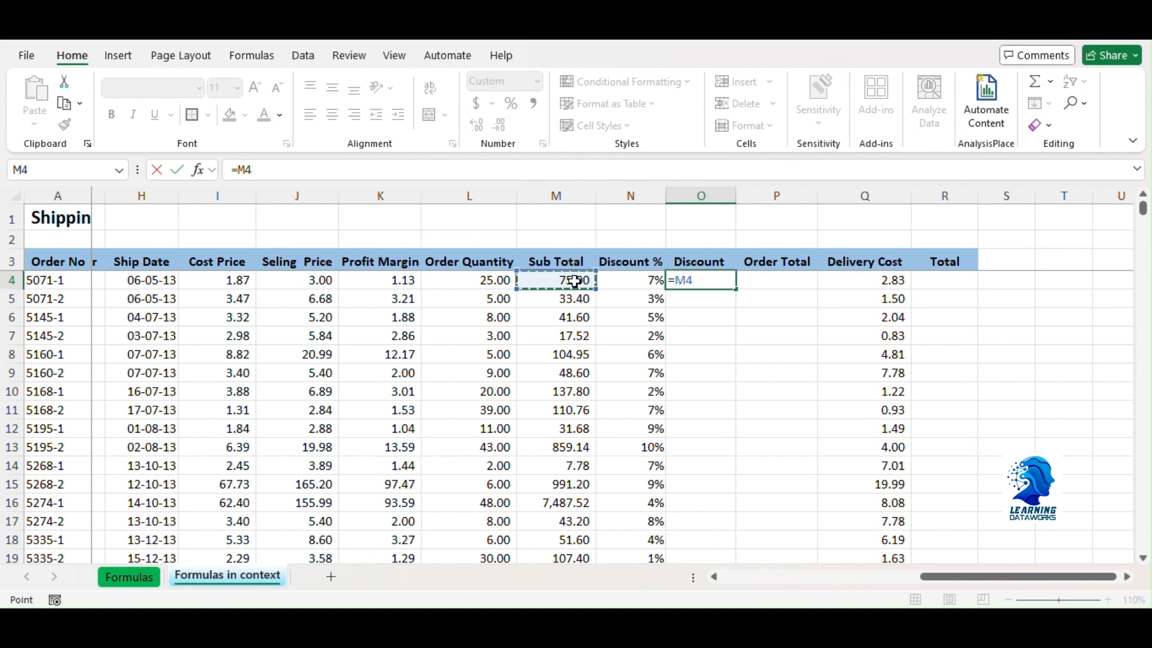
text(*)
click(633, 283)
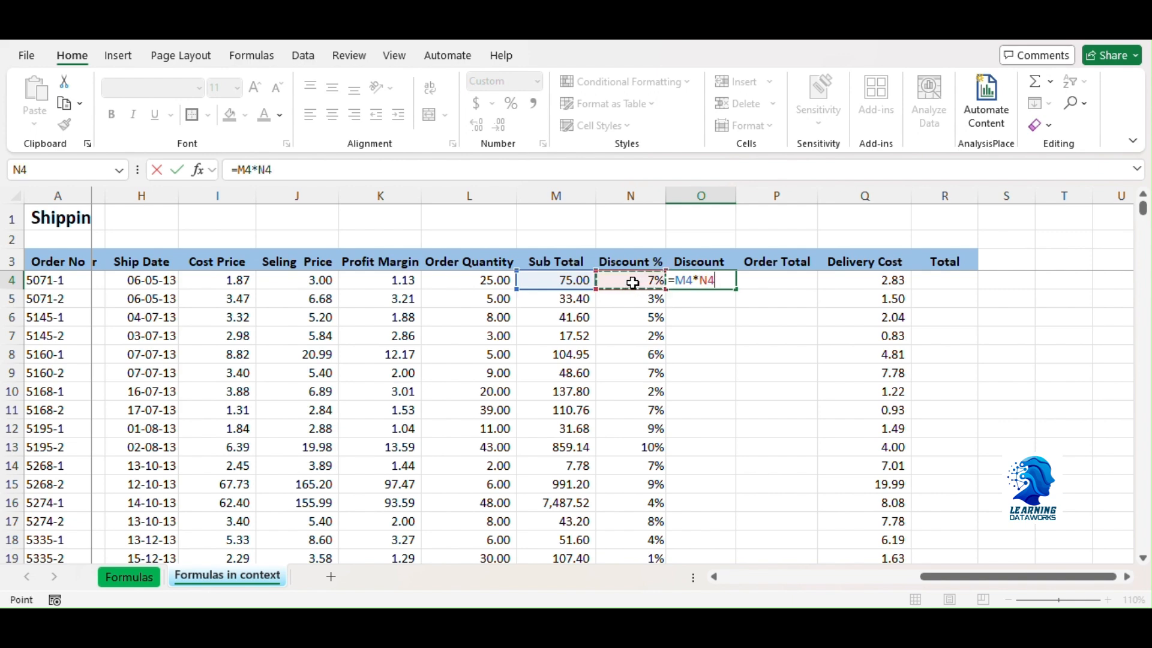
key(Return)
click(720, 277)
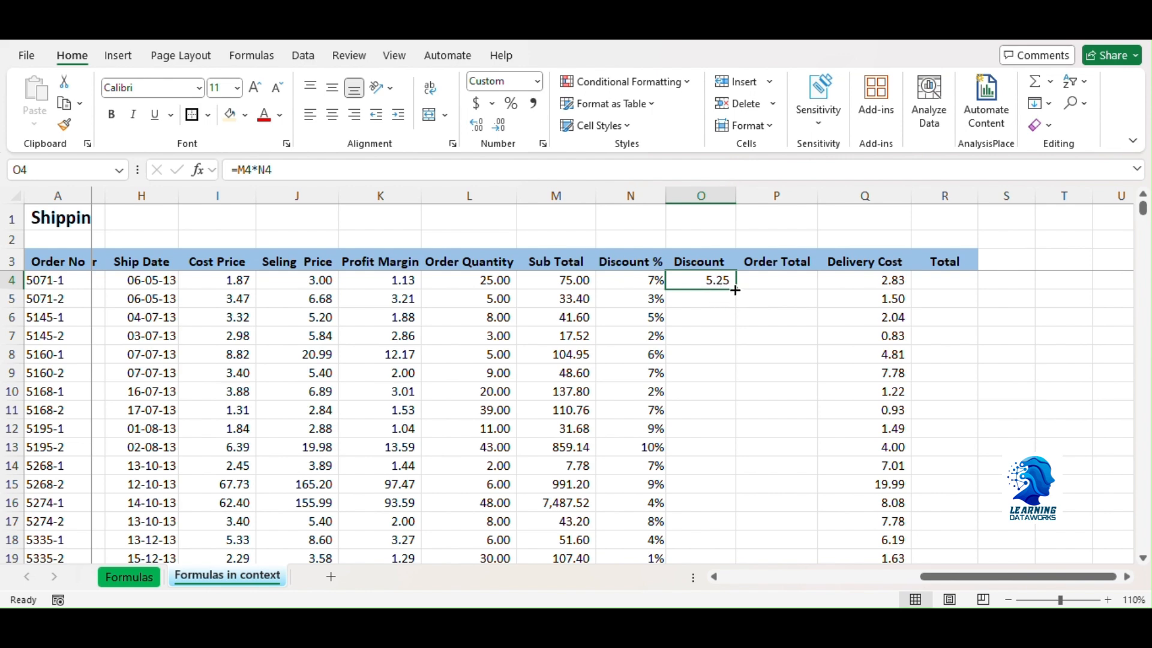
double_click(736, 290)
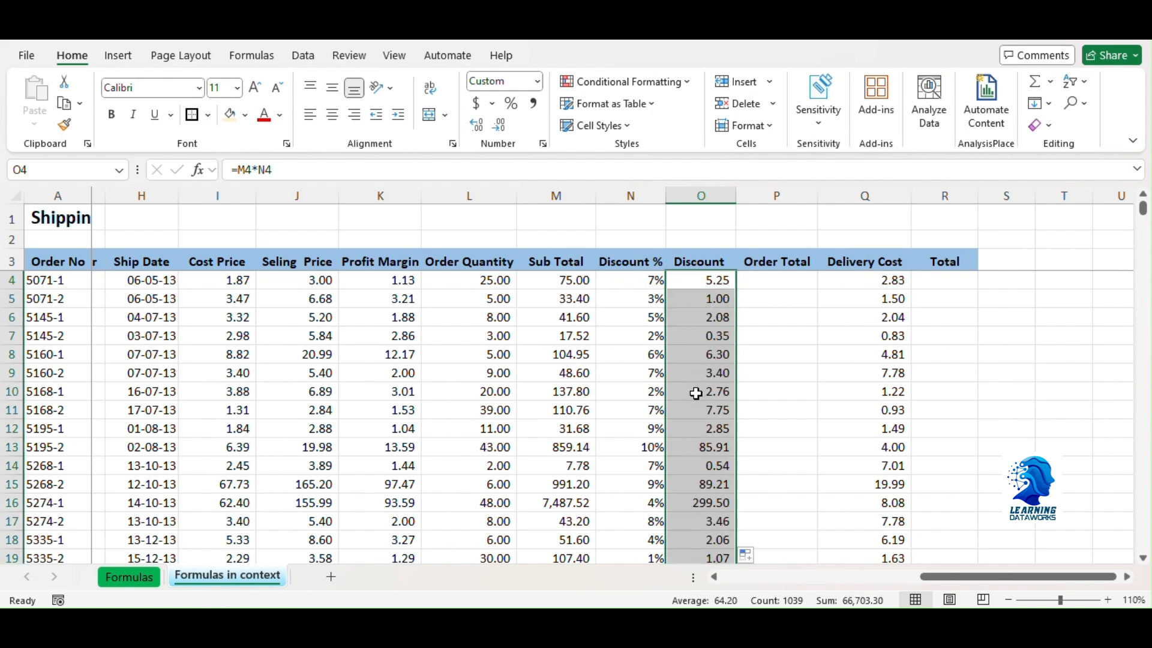
click(713, 282)
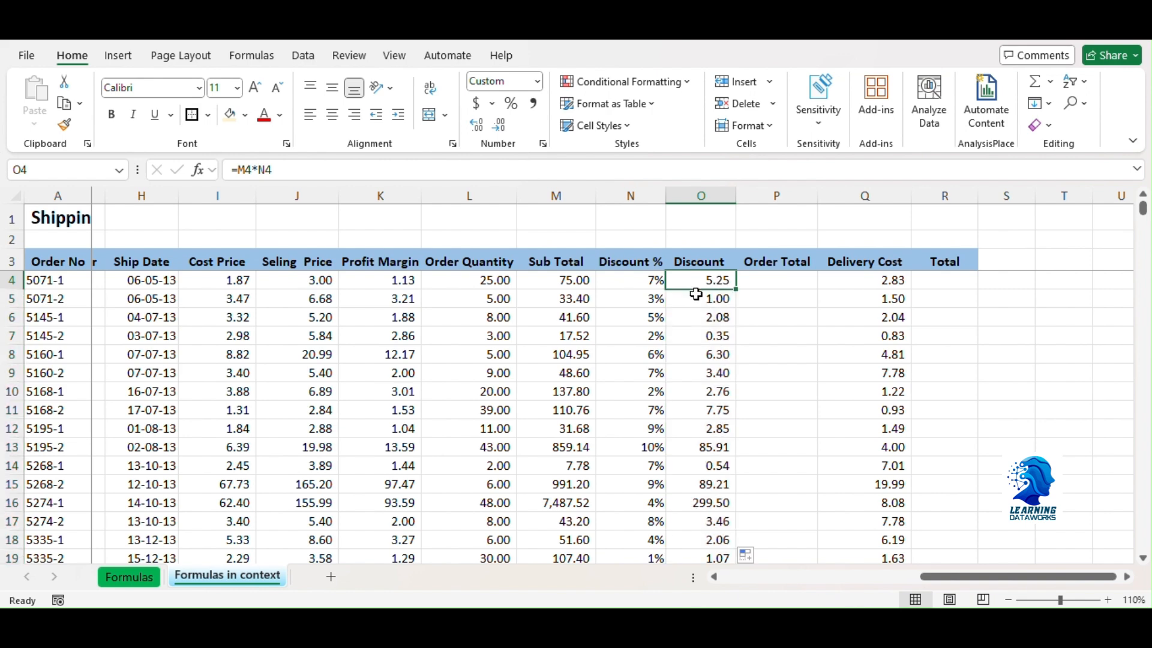
Step: Calculate Order Total in P4 by subtracting the discount from the sub total with =M4-O4, and fill the formula down the column
click(778, 279)
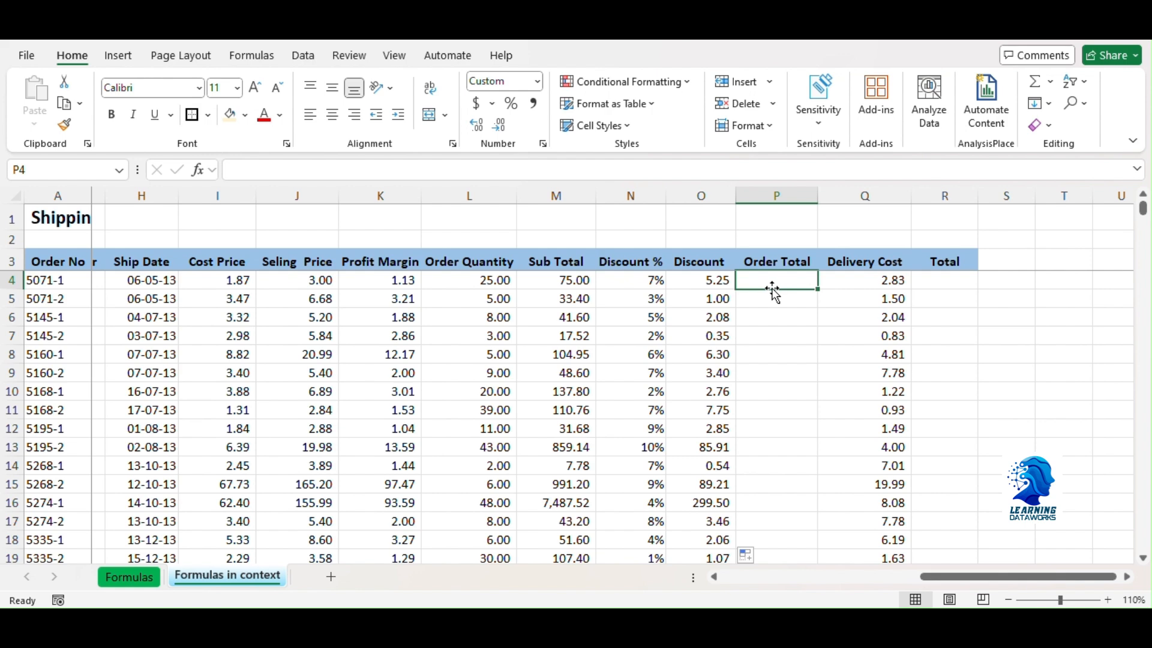
text(=)
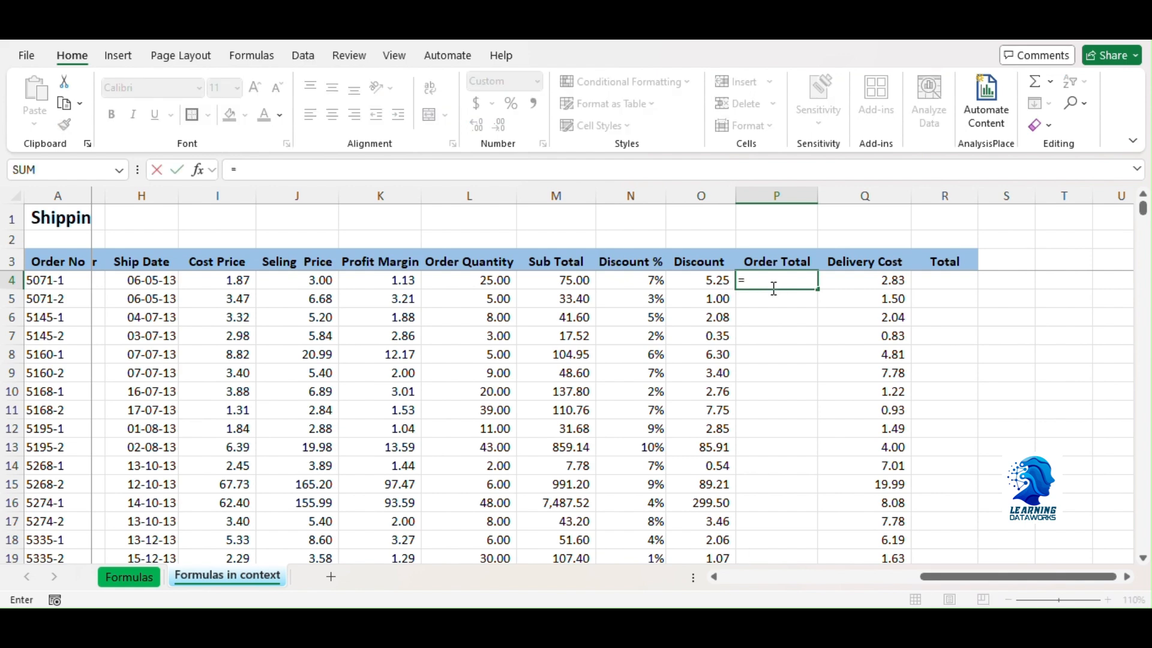
click(552, 279)
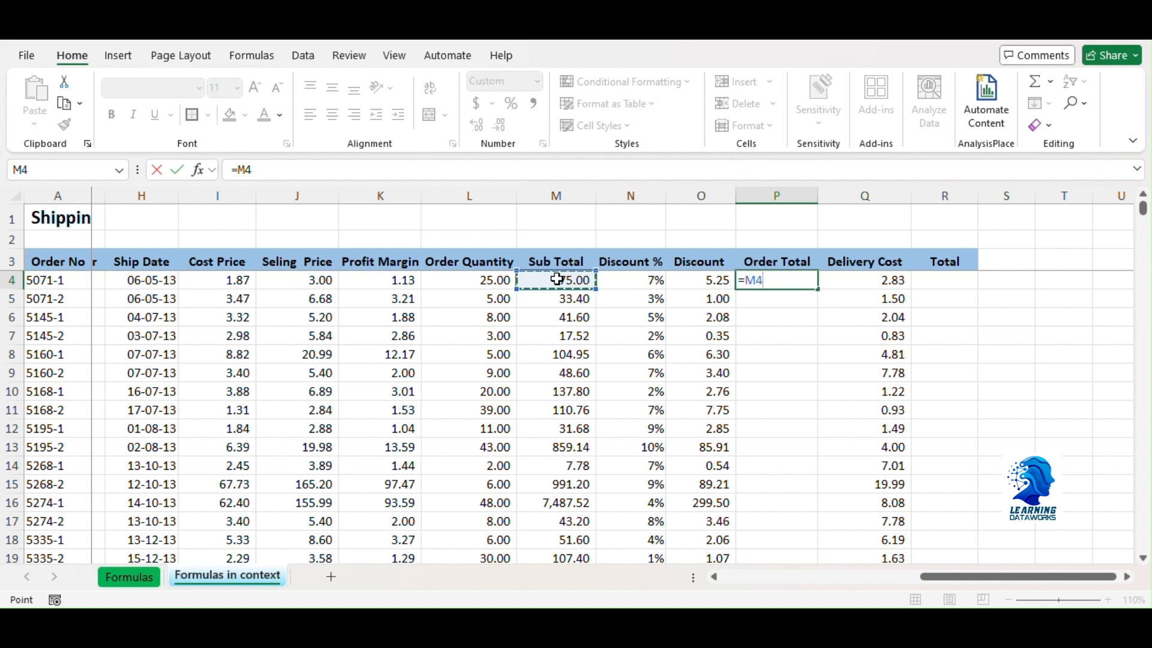
text(-)
click(712, 280)
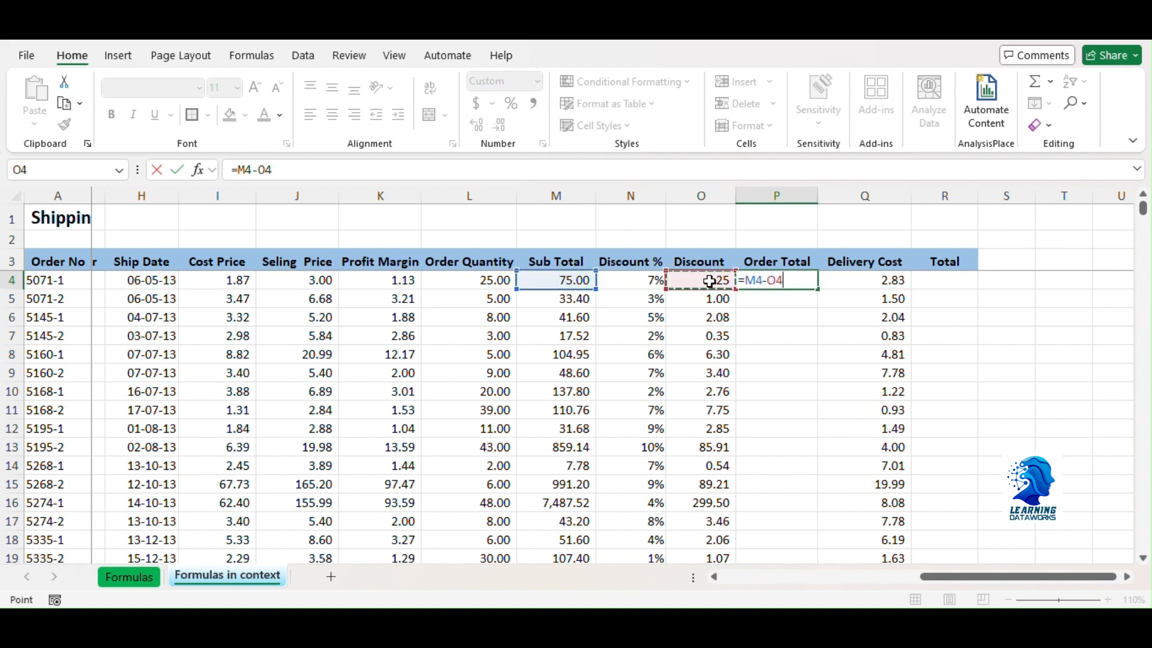
key(Return)
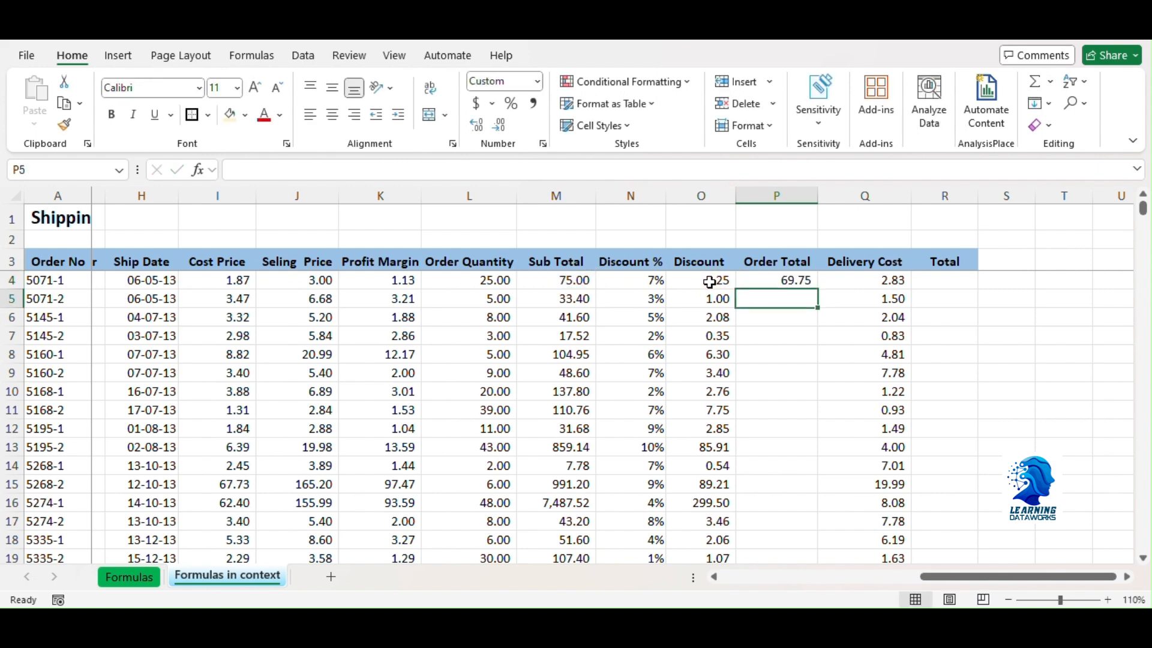
click(791, 278)
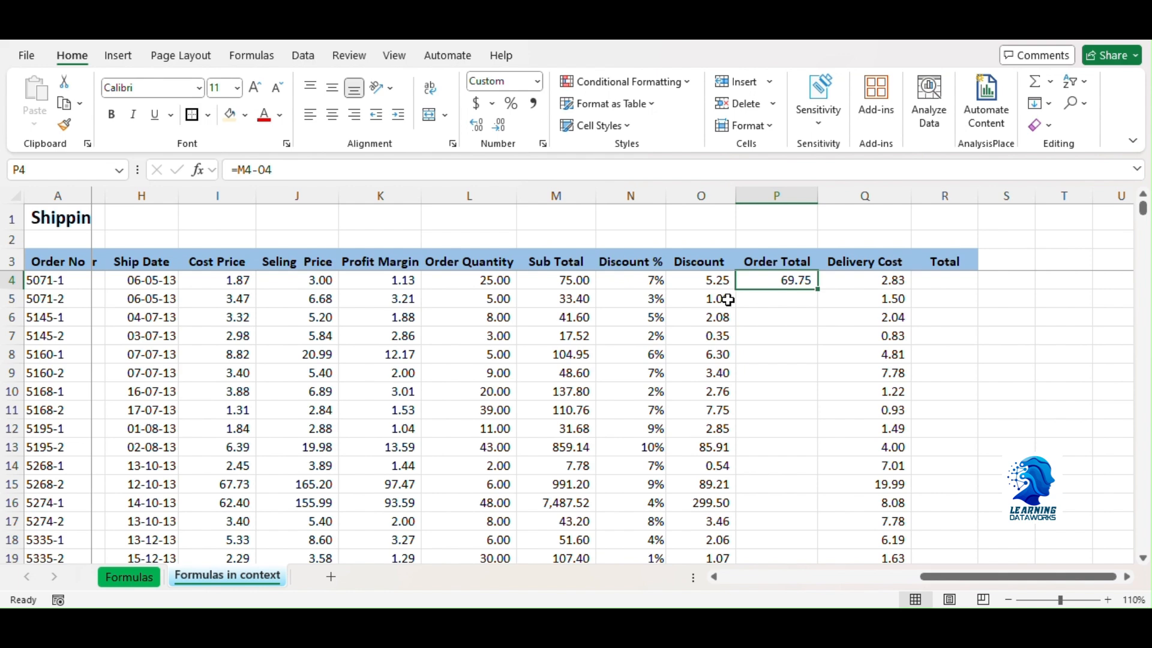
double_click(817, 292)
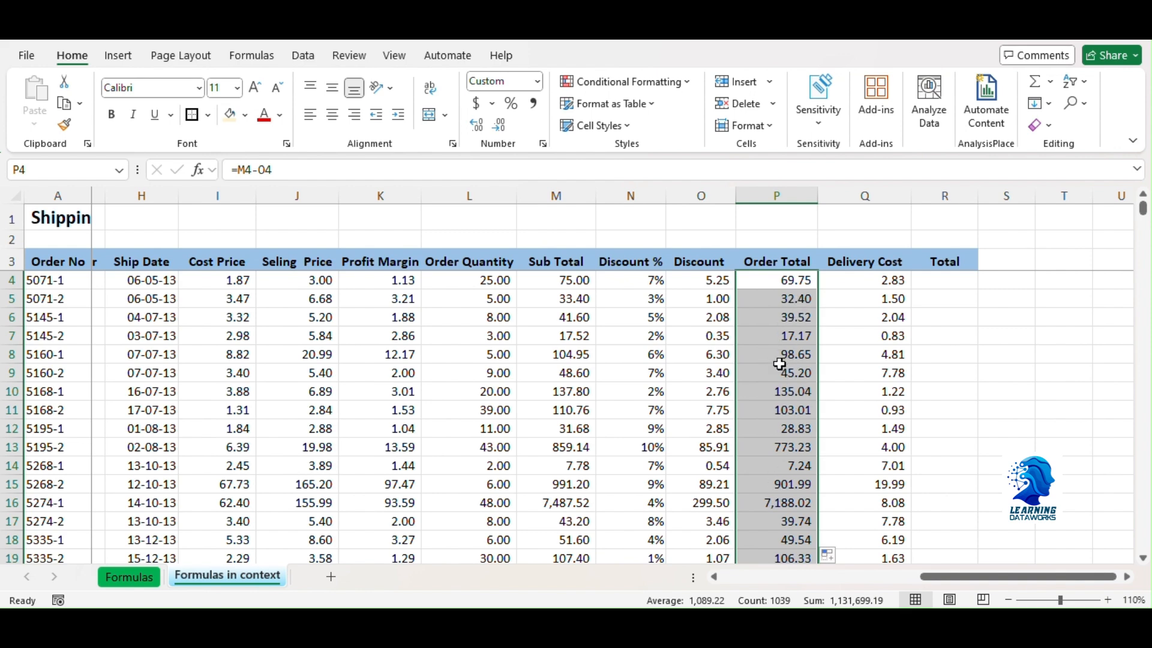
Step: Calculate Total in R4 by adding the delivery cost to the order total with =P4+Q4, and fill the formula down the column
click(941, 280)
text(=)
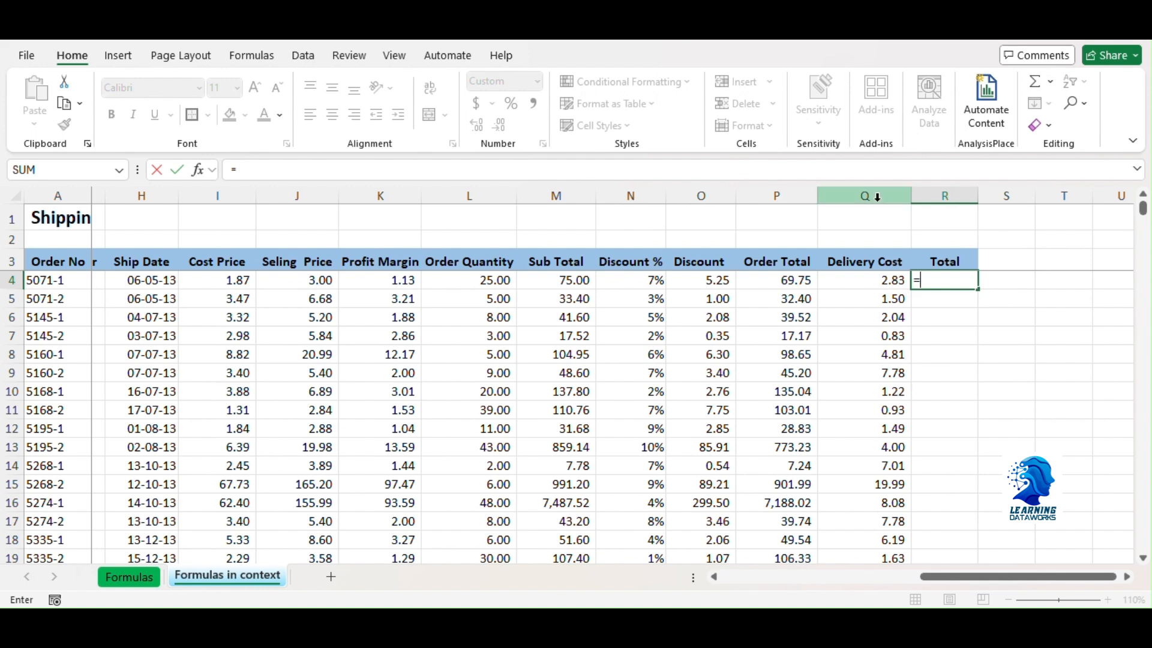
click(774, 283)
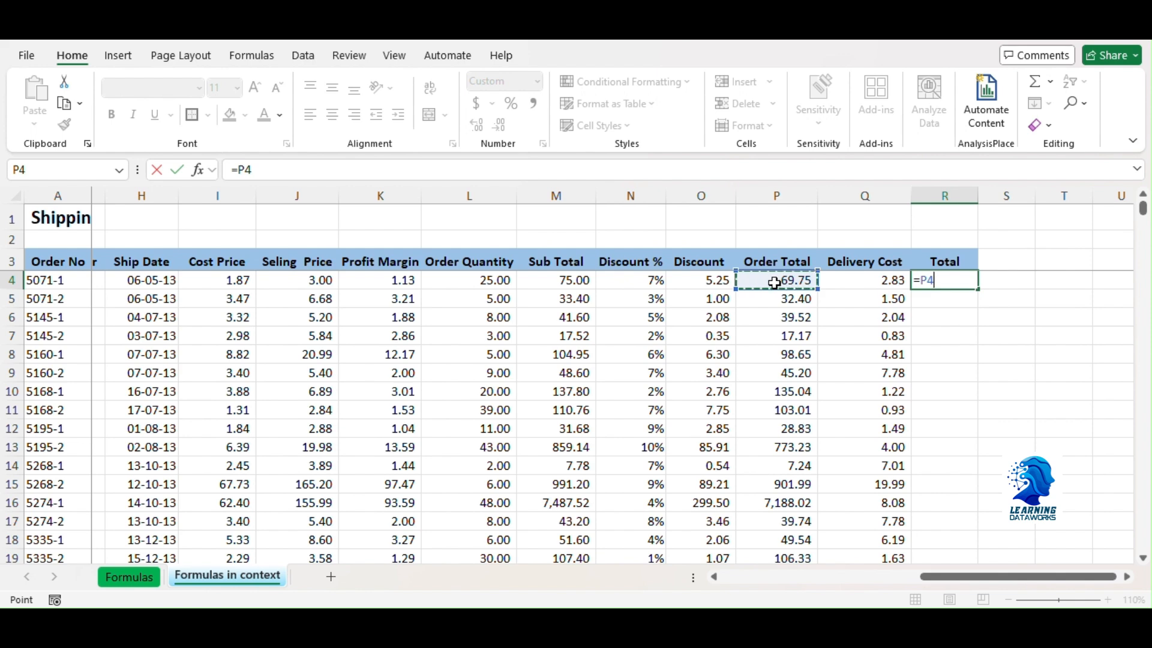
text(+)
click(881, 285)
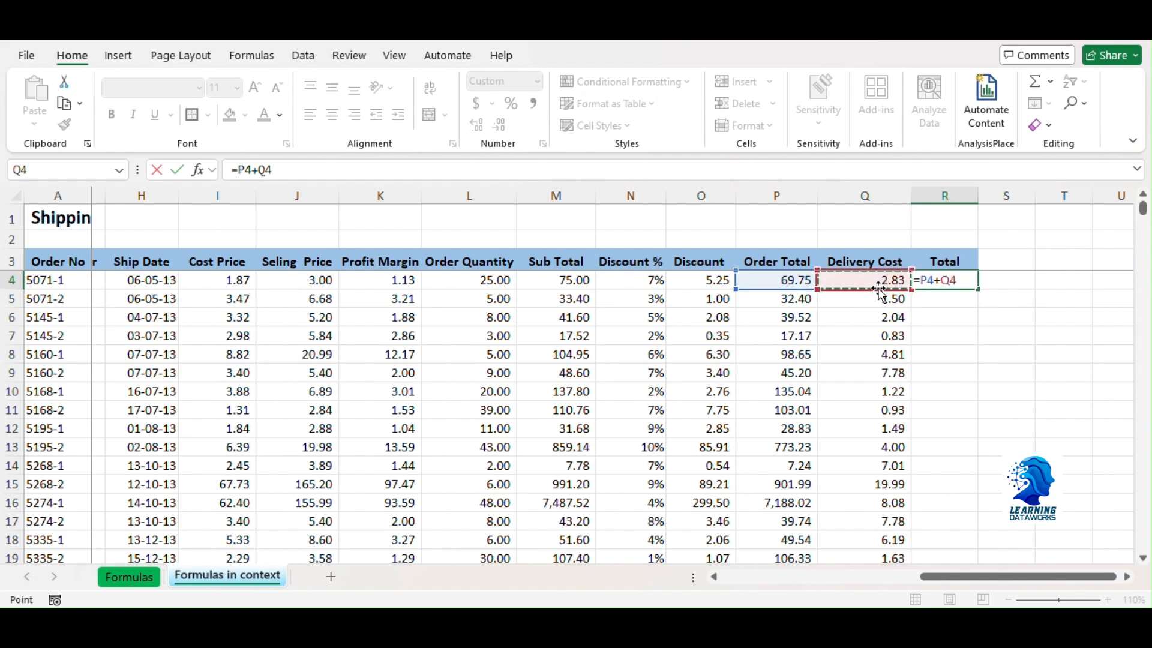
key(Return)
click(945, 280)
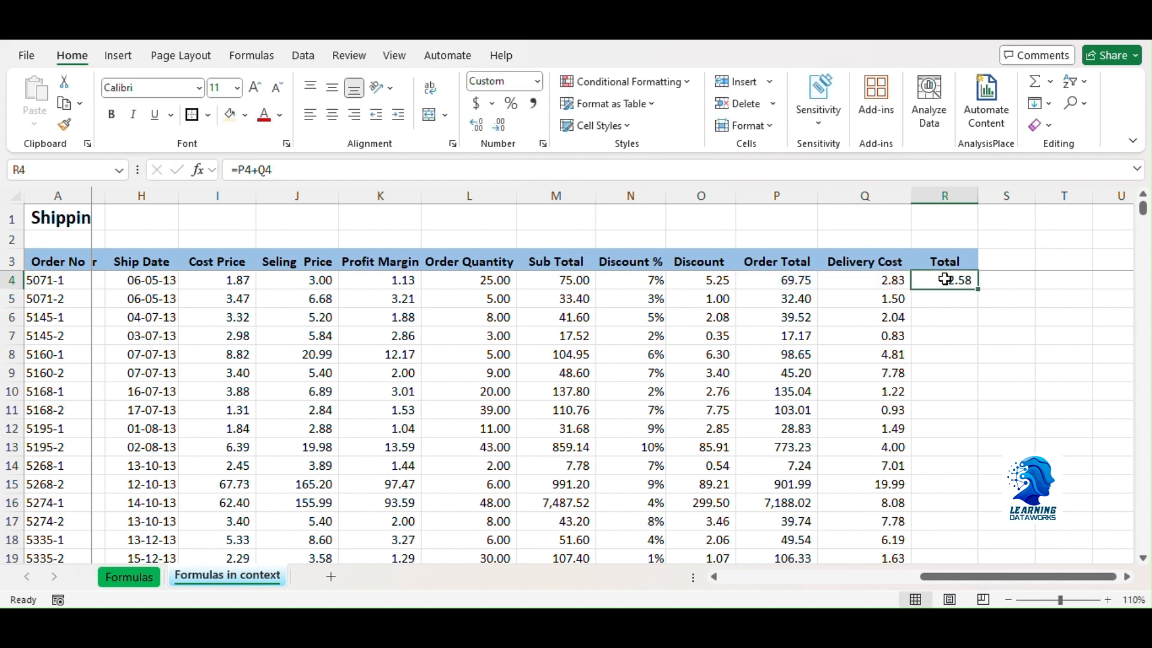
double_click(979, 291)
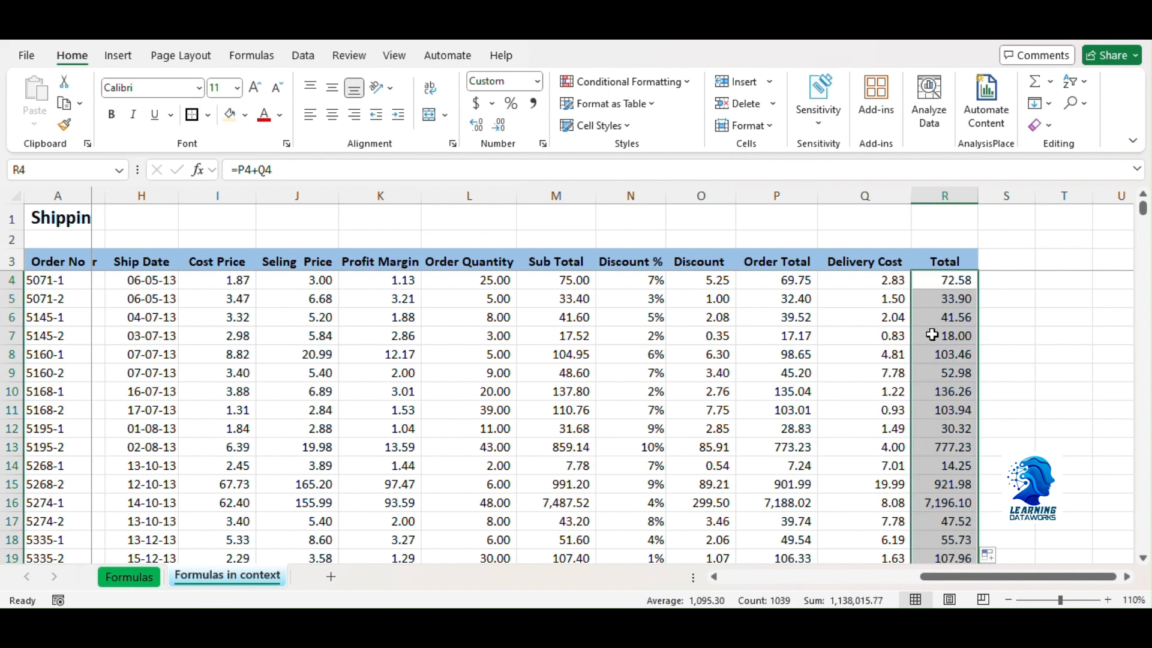